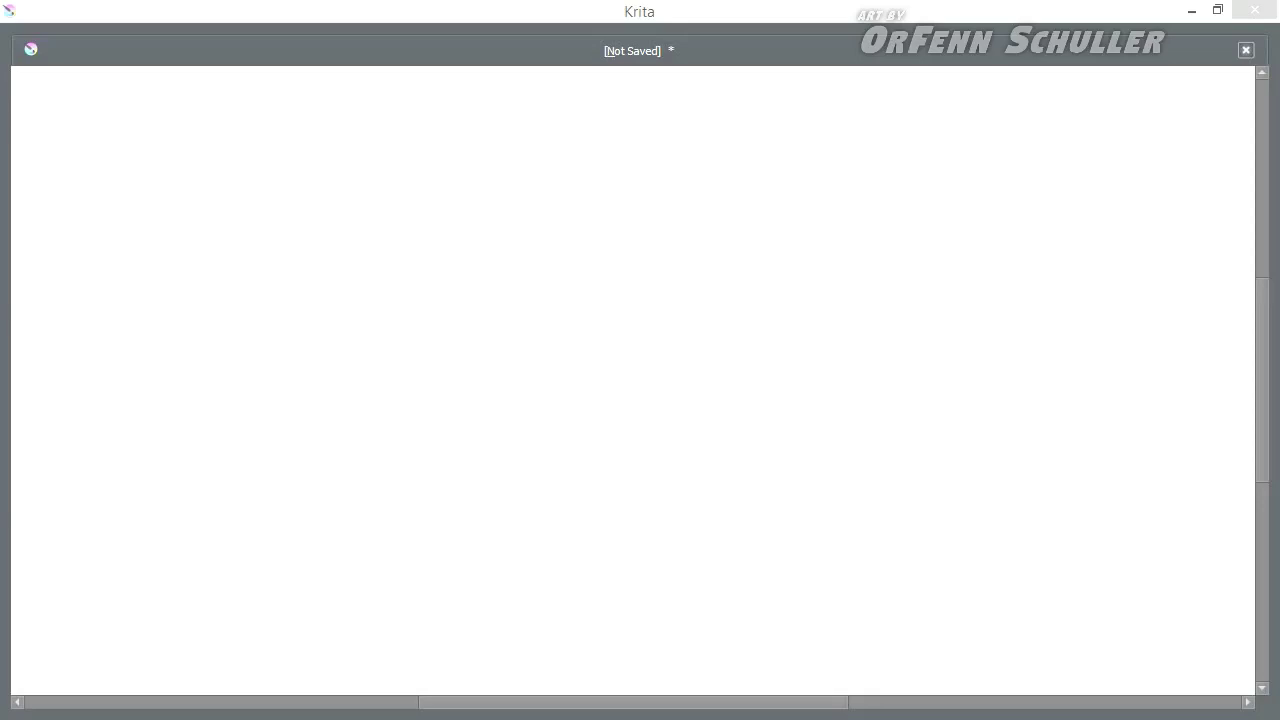
Rough in the corgi's body curve, head circle, muzzle and feet with the light-blue brush
drag(676, 136, 685, 632)
drag(659, 215, 520, 330)
drag(457, 363, 470, 580)
drag(755, 482, 640, 620)
drag(598, 176, 678, 240)
drag(650, 466, 658, 650)
drag(705, 472, 662, 632)
mouse_move(642, 240)
mouse_down()
mouse_move(714, 244)
mouse_move(600, 356)
mouse_up()
drag(520, 310, 514, 455)
Sketch the neck, collar, two pointed ears and the top of the head
drag(602, 368, 610, 420)
drag(488, 224, 492, 128)
drag(505, 394, 603, 376)
drag(510, 600, 588, 578)
mouse_move(484, 230)
mouse_down()
mouse_move(490, 130)
mouse_move(676, 222)
mouse_up()
drag(604, 186, 640, 180)
mouse_move(594, 304)
mouse_down()
mouse_move(708, 306)
mouse_move(680, 302)
mouse_up()
drag(676, 276, 720, 278)
Draw the eyes, nose, open jaw with teeth and tongue, plus cheek and chest lines
mouse_move(606, 214)
mouse_down()
mouse_move(612, 240)
mouse_move(668, 244)
mouse_move(708, 300)
mouse_up()
mouse_move(580, 330)
mouse_down()
mouse_move(676, 364)
mouse_move(682, 396)
mouse_up()
drag(600, 308, 642, 324)
drag(660, 200, 684, 236)
drag(492, 246, 456, 364)
drag(604, 370, 648, 444)
drag(606, 210, 630, 232)
drag(490, 108, 492, 246)
drag(586, 540, 596, 630)
Outline and refine the front legs and paws
drag(660, 514, 658, 636)
drag(576, 668, 636, 650)
drag(662, 444, 660, 670)
drag(420, 640, 468, 656)
drag(430, 380, 430, 620)
drag(492, 546, 474, 636)
drag(414, 674, 458, 670)
drag(488, 560, 472, 666)
drag(604, 414, 556, 556)
drag(432, 392, 492, 508)
Sketch the hind leg and haunch
drag(740, 500, 700, 612)
drag(790, 530, 788, 648)
mouse_move(680, 608)
mouse_down()
mouse_move(706, 658)
mouse_move(734, 654)
mouse_up()
drag(674, 470, 704, 570)
drag(638, 430, 692, 462)
Add the bone-shaped tag, chest line and harness straps
drag(570, 620, 516, 648)
drag(530, 648, 576, 650)
drag(490, 584, 518, 610)
mouse_move(486, 386)
mouse_down()
mouse_move(500, 422)
mouse_move(530, 420)
mouse_move(565, 462)
mouse_up()
drag(424, 400, 446, 362)
mouse_move(452, 380)
mouse_down()
mouse_move(484, 402)
mouse_move(462, 416)
mouse_up()
mouse_move(600, 394)
mouse_down()
mouse_move(506, 497)
mouse_move(540, 484)
mouse_up()
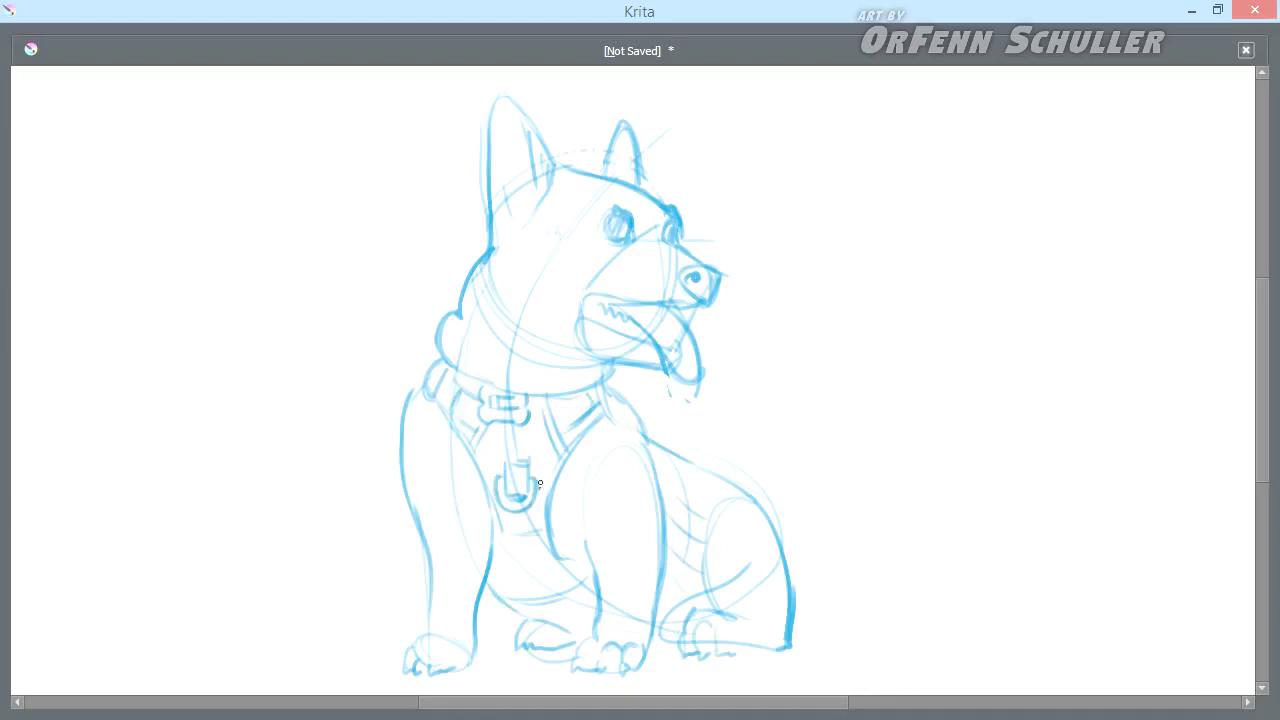
Hatch the belly, leg edges and haunch, and draw the inner front leg line
mouse_move(506, 526)
mouse_down()
mouse_move(540, 518)
mouse_move(514, 508)
mouse_up()
drag(492, 600, 574, 588)
drag(582, 486, 580, 534)
drag(704, 486, 680, 530)
drag(668, 576, 700, 612)
drag(596, 212, 644, 200)
mouse_move(450, 388)
mouse_down()
mouse_move(500, 364)
mouse_move(462, 554)
mouse_up()
drag(424, 452, 422, 482)
Sketch tongue and chest fur details, leg hatching and a darker back line
drag(700, 312, 668, 366)
drag(472, 326, 494, 378)
drag(422, 378, 406, 454)
drag(506, 580, 564, 598)
drag(680, 250, 720, 286)
mouse_move(612, 390)
mouse_down()
mouse_move(656, 492)
mouse_move(650, 478)
mouse_up()
drag(620, 506, 638, 516)
drag(656, 446, 796, 582)
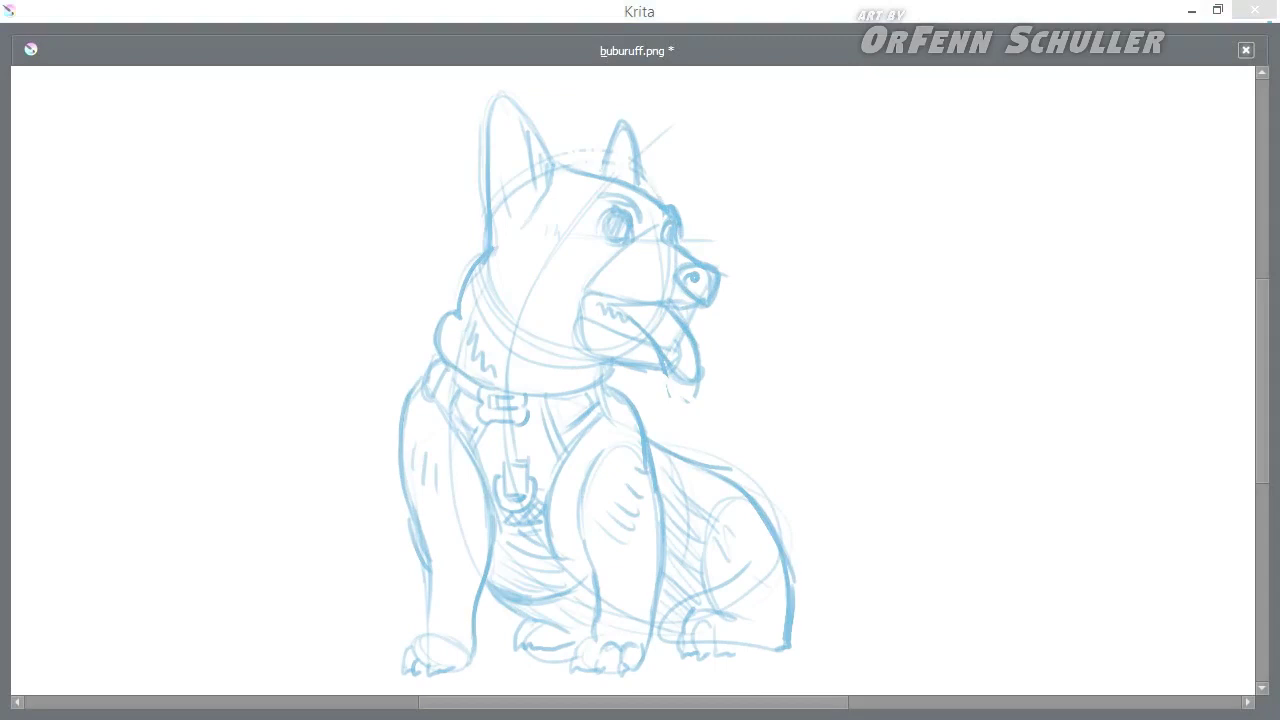
Darken the eyebrow, head top, eye and nose in dark grey
drag(614, 193, 654, 228)
drag(573, 176, 668, 210)
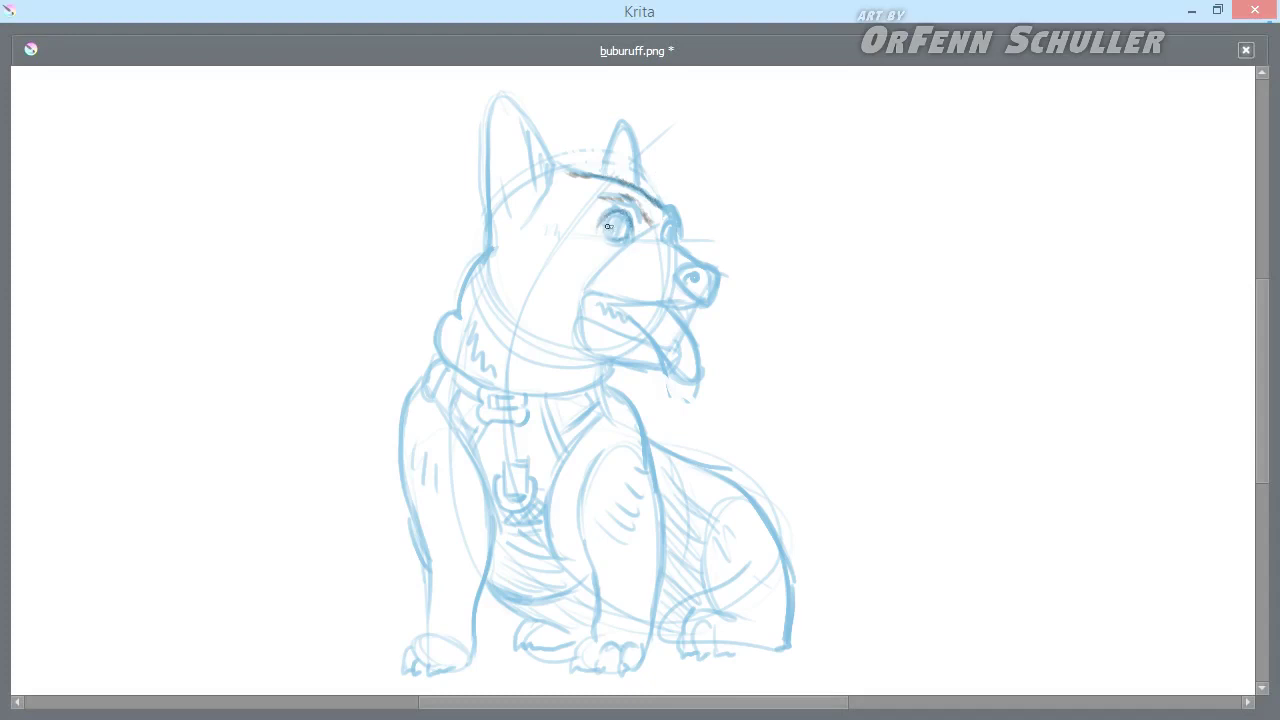
drag(618, 216, 626, 230)
drag(666, 235, 703, 256)
mouse_move(678, 306)
mouse_down()
mouse_move(710, 292)
mouse_move(686, 280)
mouse_move(712, 292)
mouse_move(694, 277)
mouse_up()
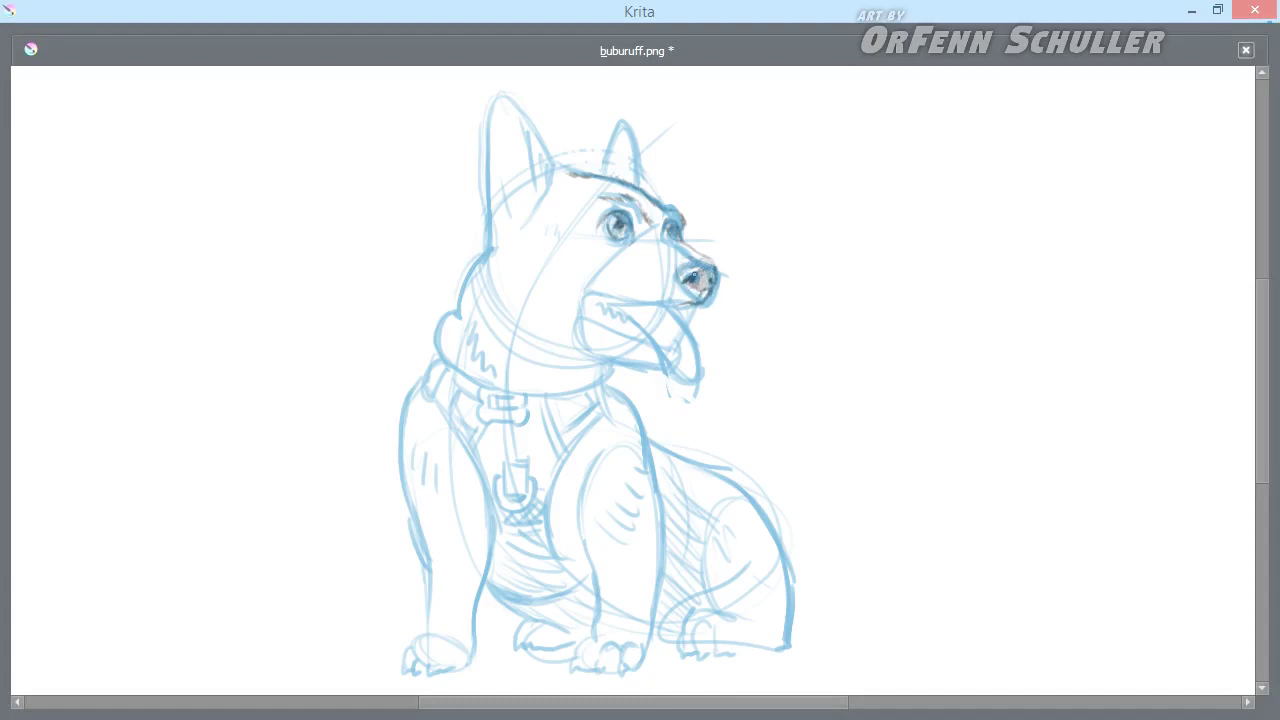
Darken the outlines of both ears and shade inside the left ear
drag(509, 211, 532, 188)
mouse_move(518, 145)
mouse_down()
mouse_move(546, 212)
mouse_move(562, 170)
mouse_up()
drag(491, 104, 486, 192)
mouse_move(484, 190)
mouse_down()
mouse_move(527, 128)
mouse_move(542, 148)
mouse_up()
drag(490, 98, 495, 237)
mouse_move(600, 172)
mouse_down()
mouse_move(628, 125)
mouse_move(641, 188)
mouse_move(607, 167)
mouse_up()
drag(536, 231, 556, 232)
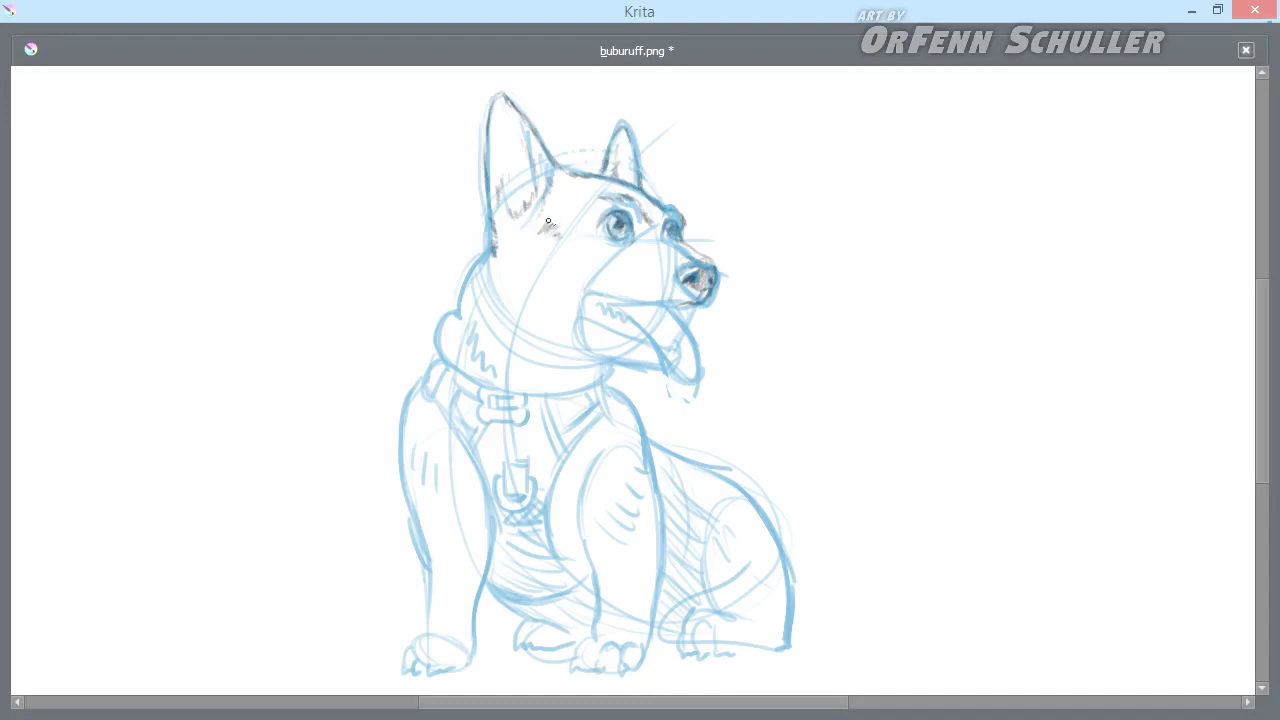
Darken the mouth, jaw lines and neck outline, with cheek fur shading
mouse_move(587, 289)
mouse_down()
mouse_move(640, 305)
mouse_move(690, 298)
mouse_move(653, 307)
mouse_move(700, 300)
mouse_move(679, 305)
mouse_up()
drag(508, 266, 523, 234)
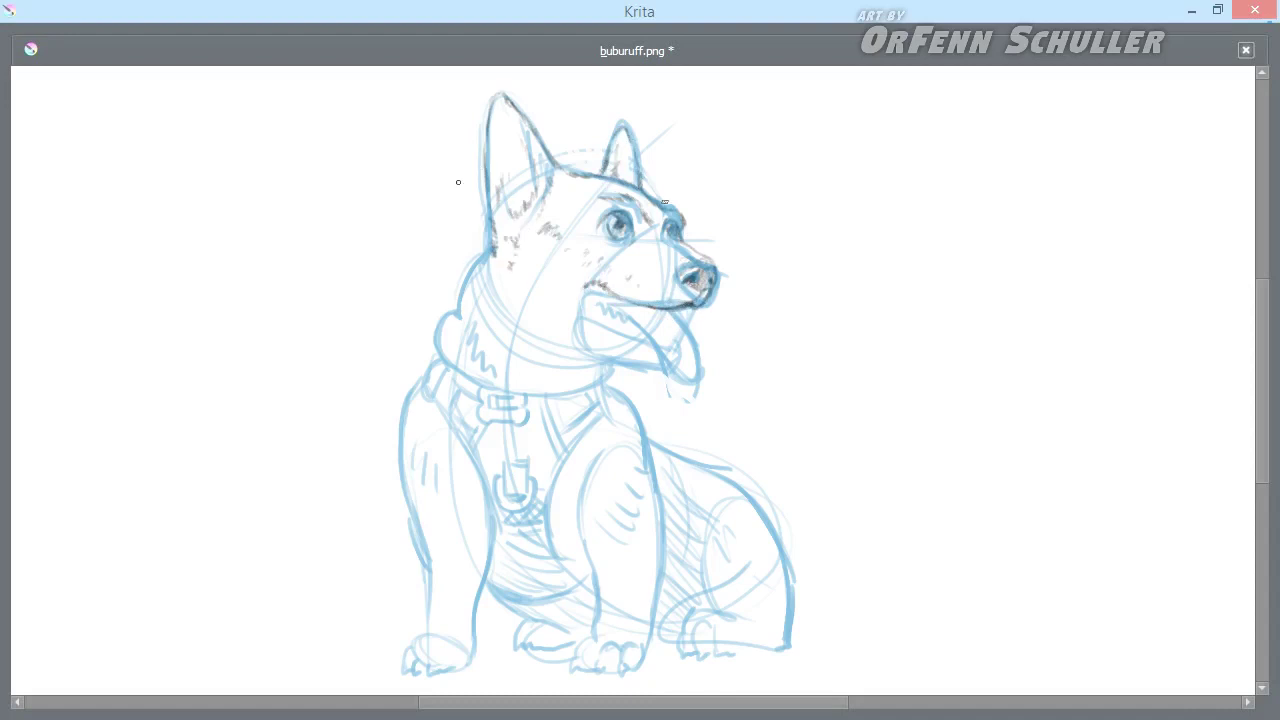
drag(459, 304, 492, 252)
drag(452, 318, 467, 286)
mouse_move(632, 329)
mouse_down()
mouse_move(643, 347)
mouse_move(670, 320)
mouse_up()
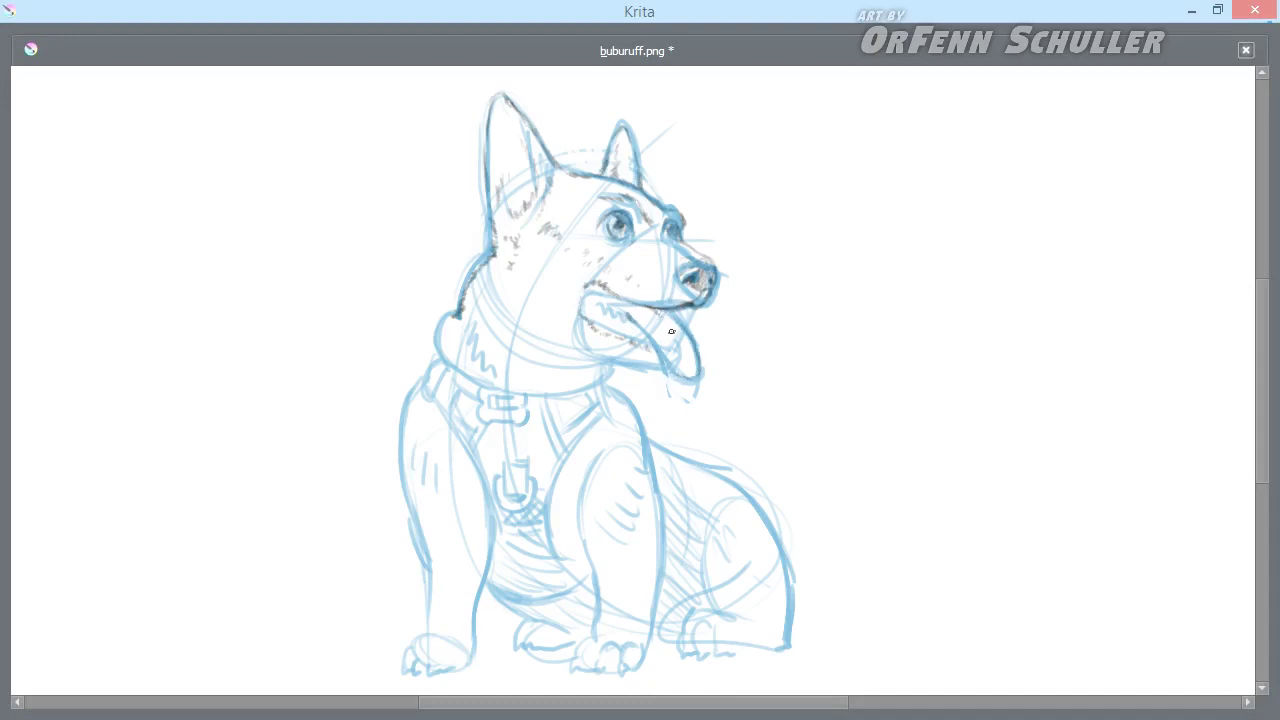
drag(591, 296, 607, 300)
Hatch fur along the neck and collar and shade the lower belly
mouse_move(496, 314)
mouse_down()
mouse_move(510, 345)
mouse_move(494, 286)
mouse_up()
mouse_move(600, 406)
mouse_down()
mouse_move(656, 368)
mouse_move(601, 350)
mouse_move(572, 381)
mouse_up()
mouse_move(471, 366)
mouse_down()
mouse_move(474, 336)
mouse_move(452, 312)
mouse_move(512, 396)
mouse_move(604, 398)
mouse_up()
drag(494, 592, 584, 644)
drag(590, 548, 584, 636)
mouse_move(578, 592)
mouse_down()
mouse_move(594, 632)
mouse_move(612, 620)
mouse_up()
Shade the front leg's inner side, contours, chest edge and paw
mouse_move(489, 547)
mouse_down()
mouse_move(496, 500)
mouse_move(476, 444)
mouse_up()
mouse_move(470, 510)
mouse_down()
mouse_move(400, 460)
mouse_move(436, 360)
mouse_up()
mouse_move(398, 464)
mouse_down()
mouse_move(440, 590)
mouse_move(482, 626)
mouse_up()
drag(452, 568, 460, 580)
drag(448, 502, 456, 518)
mouse_move(418, 432)
mouse_down()
mouse_move(404, 452)
mouse_move(422, 472)
mouse_up()
drag(446, 416, 434, 440)
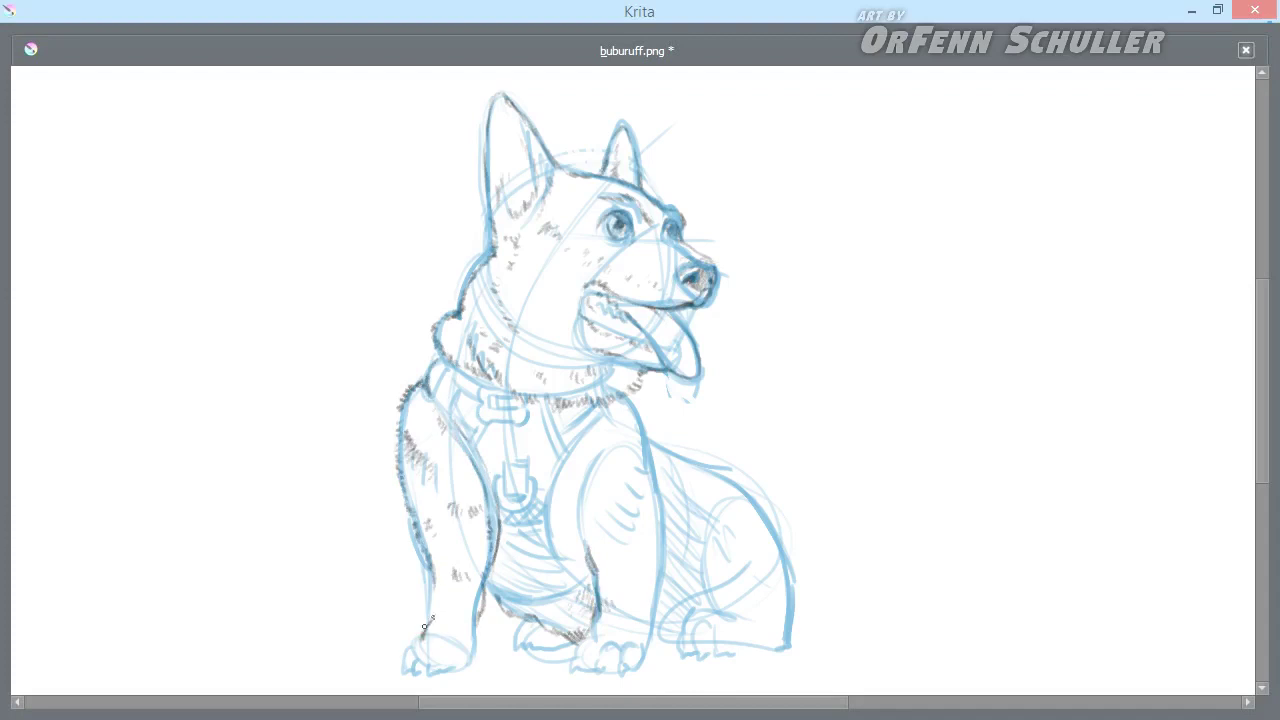
mouse_move(453, 667)
mouse_down()
mouse_move(476, 628)
mouse_move(470, 610)
mouse_up()
mouse_move(450, 644)
mouse_down()
mouse_move(412, 666)
mouse_move(428, 634)
mouse_up()
Shade the chest around the harness, inner upper leg and left collar
mouse_move(487, 582)
mouse_down()
mouse_move(524, 604)
mouse_move(598, 578)
mouse_up()
drag(594, 532, 560, 556)
mouse_move(552, 494)
mouse_down()
mouse_move(550, 516)
mouse_move(604, 404)
mouse_up()
drag(586, 446, 638, 402)
drag(552, 478, 555, 540)
drag(556, 452, 548, 486)
mouse_move(570, 436)
mouse_down()
mouse_move(588, 410)
mouse_move(558, 456)
mouse_up()
drag(555, 557, 551, 535)
drag(578, 440, 604, 406)
mouse_move(550, 418)
mouse_down()
mouse_move(546, 402)
mouse_move(476, 414)
mouse_up()
drag(474, 370, 454, 396)
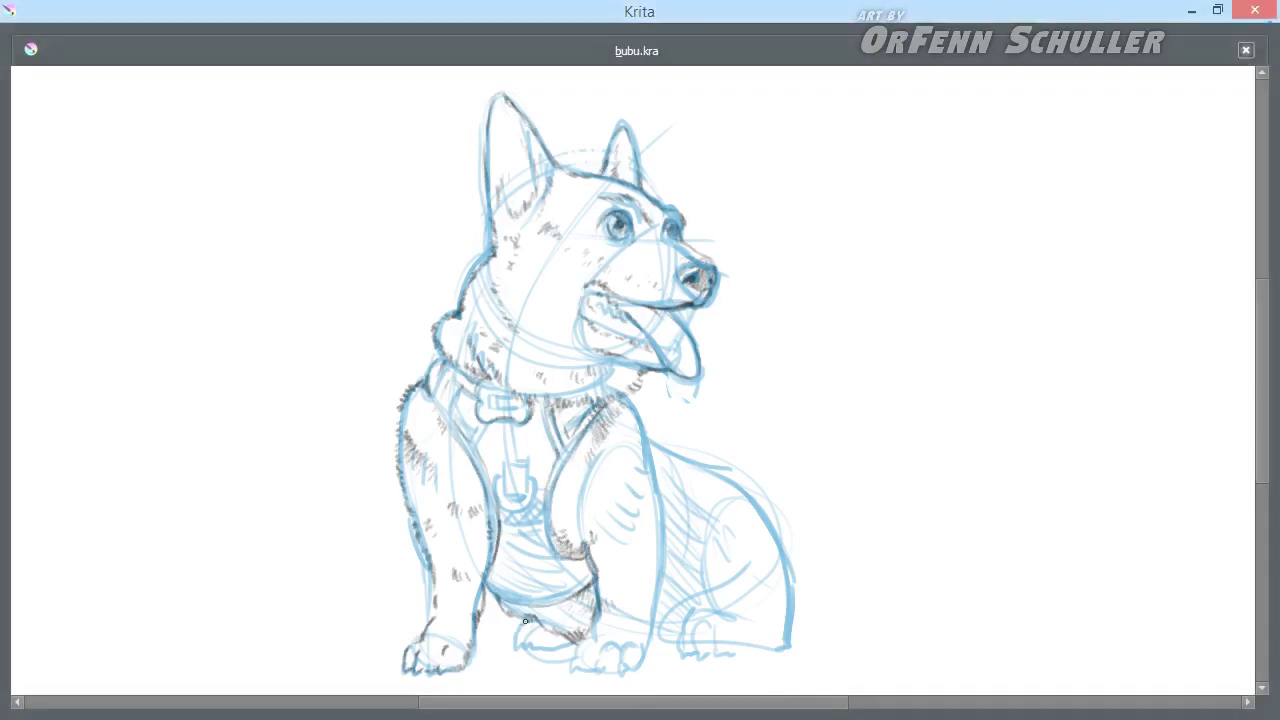
Draw a ground line under the dog and ink the front leg's right edge
mouse_move(530, 622)
mouse_down()
mouse_move(512, 650)
mouse_move(566, 648)
mouse_move(522, 625)
mouse_up()
mouse_move(480, 668)
mouse_down()
mouse_move(560, 662)
mouse_move(608, 690)
mouse_up()
mouse_move(810, 632)
mouse_down()
mouse_move(1160, 646)
mouse_move(1190, 685)
mouse_up()
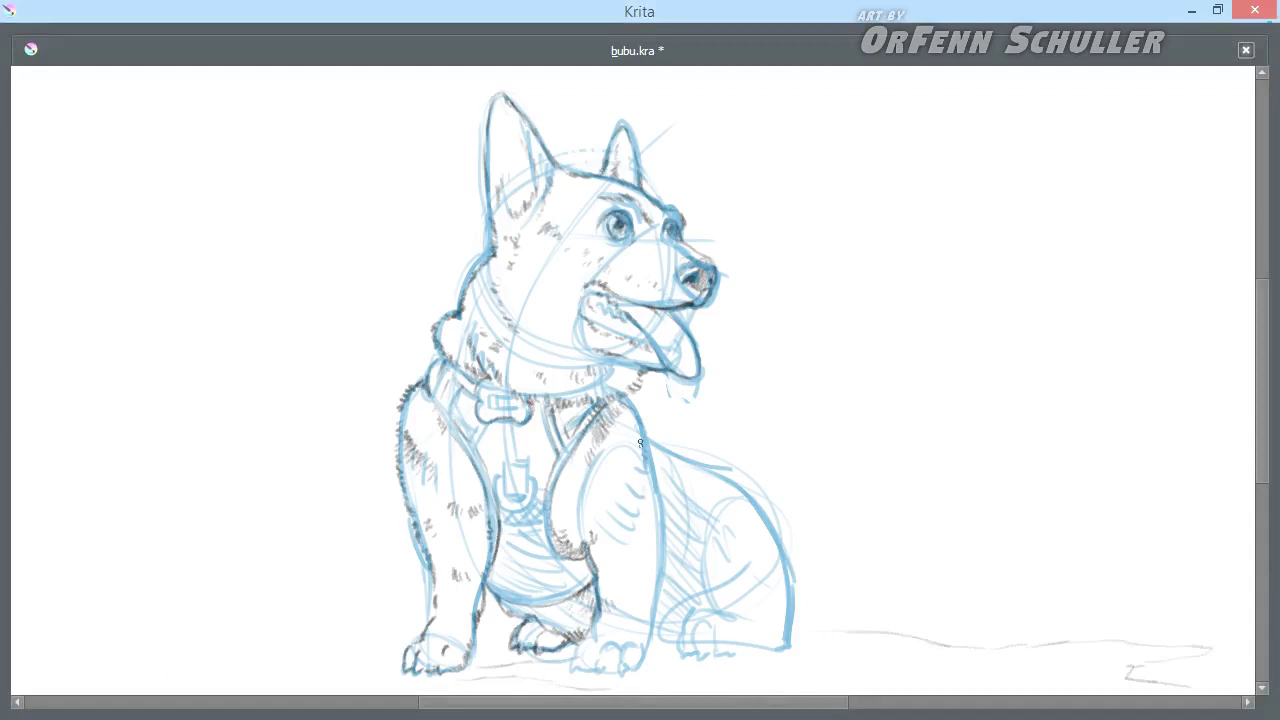
mouse_move(645, 662)
mouse_down()
mouse_move(662, 552)
mouse_move(651, 440)
mouse_up()
Ink the toes, hind paw and haunch edges, and hatch the hind leg
drag(574, 656, 650, 660)
mouse_move(684, 470)
mouse_down()
mouse_move(764, 527)
mouse_move(782, 600)
mouse_move(768, 575)
mouse_move(780, 588)
mouse_up()
mouse_move(704, 636)
mouse_down()
mouse_move(766, 608)
mouse_move(697, 649)
mouse_move(784, 644)
mouse_move(794, 604)
mouse_up()
mouse_move(664, 650)
mouse_down()
mouse_move(659, 616)
mouse_move(672, 624)
mouse_up()
mouse_move(712, 566)
mouse_down()
mouse_move(684, 610)
mouse_move(666, 586)
mouse_move(705, 512)
mouse_up()
drag(665, 465, 735, 550)
Ink the hanging dog tag and the harness straps
mouse_move(500, 452)
mouse_down()
mouse_move(530, 450)
mouse_move(530, 502)
mouse_up()
drag(476, 434, 455, 412)
drag(538, 404, 548, 434)
mouse_move(502, 530)
mouse_down()
mouse_move(546, 520)
mouse_move(517, 509)
mouse_move(544, 524)
mouse_up()
Hatch the forehead near the ear and the upper lip
drag(542, 206, 558, 224)
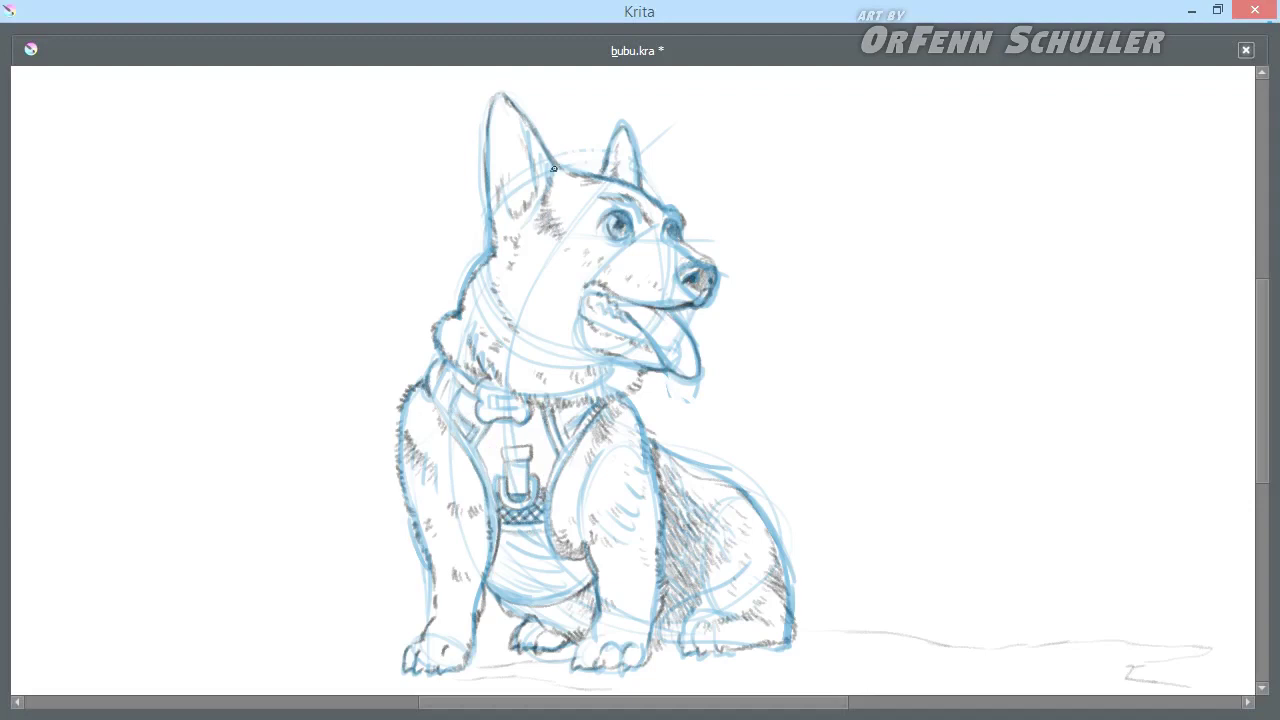
drag(588, 286, 596, 326)
drag(596, 318, 614, 338)
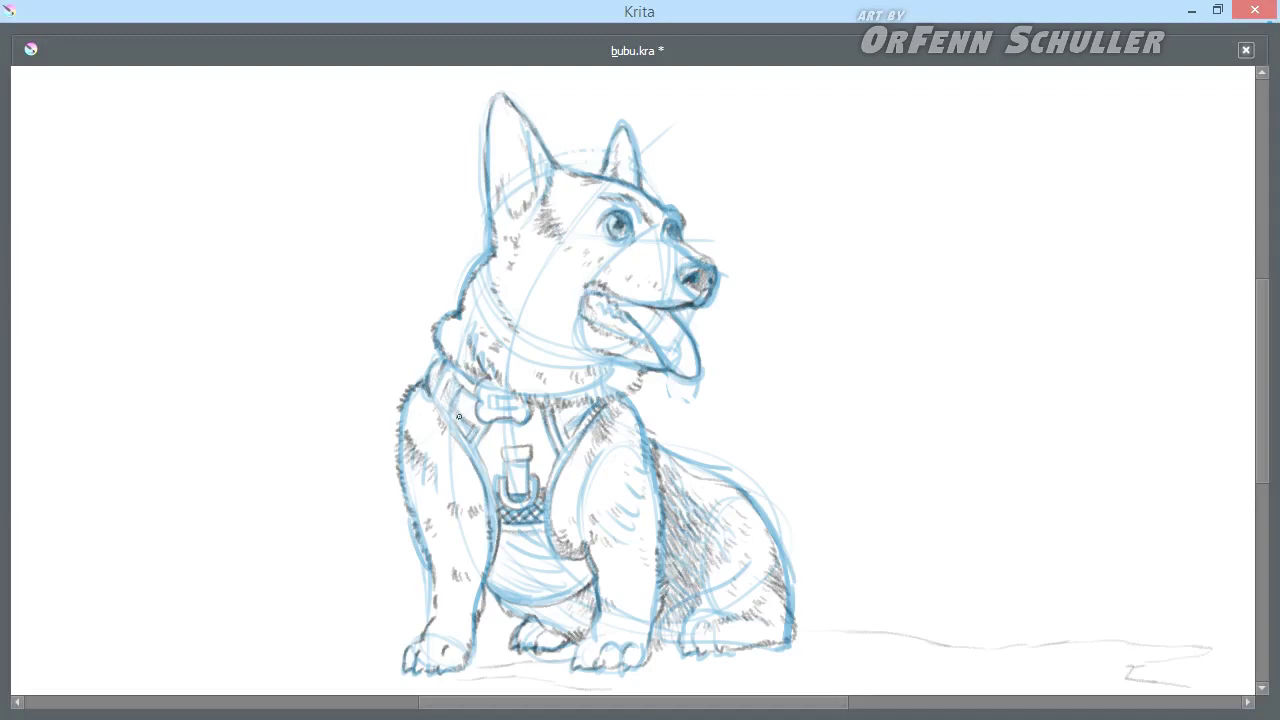
Ink both harness straps, shade the buckle and add haunch hatching
drag(495, 542, 480, 474)
mouse_move(552, 412)
mouse_down()
mouse_move(553, 441)
mouse_move(572, 408)
mouse_up()
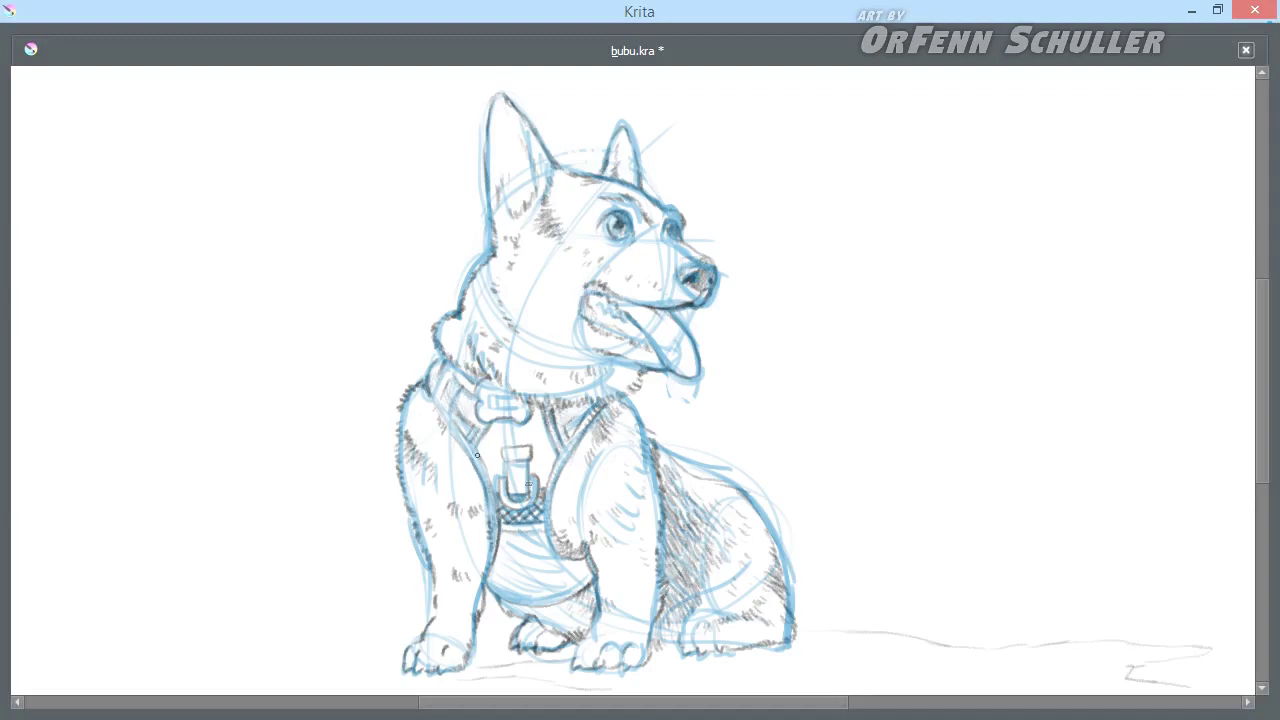
drag(525, 468, 512, 494)
drag(660, 545, 666, 598)
drag(518, 604, 580, 590)
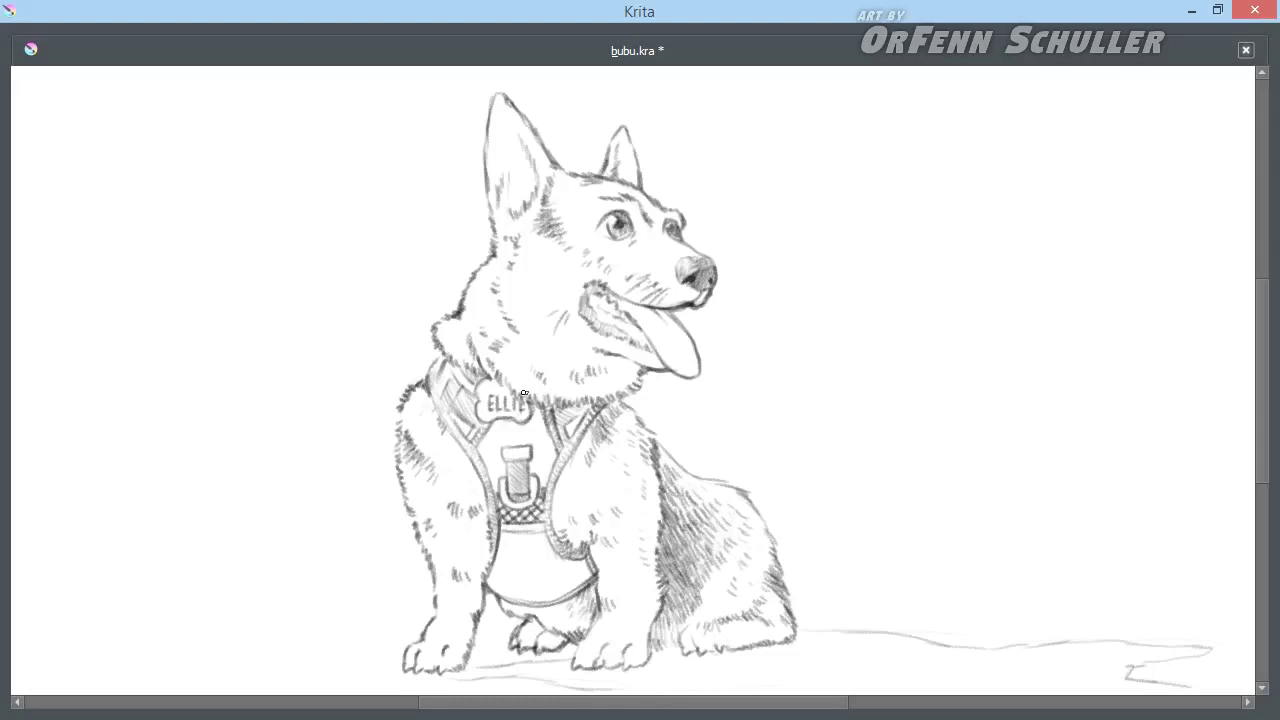
Paint mid-grey over the chest, front legs, rear haunch, head and ears with the Fill_circle brush
mouse_move(524, 393)
mouse_down()
mouse_move(484, 568)
mouse_move(415, 655)
mouse_move(410, 510)
mouse_move(445, 605)
mouse_up()
key(slash)
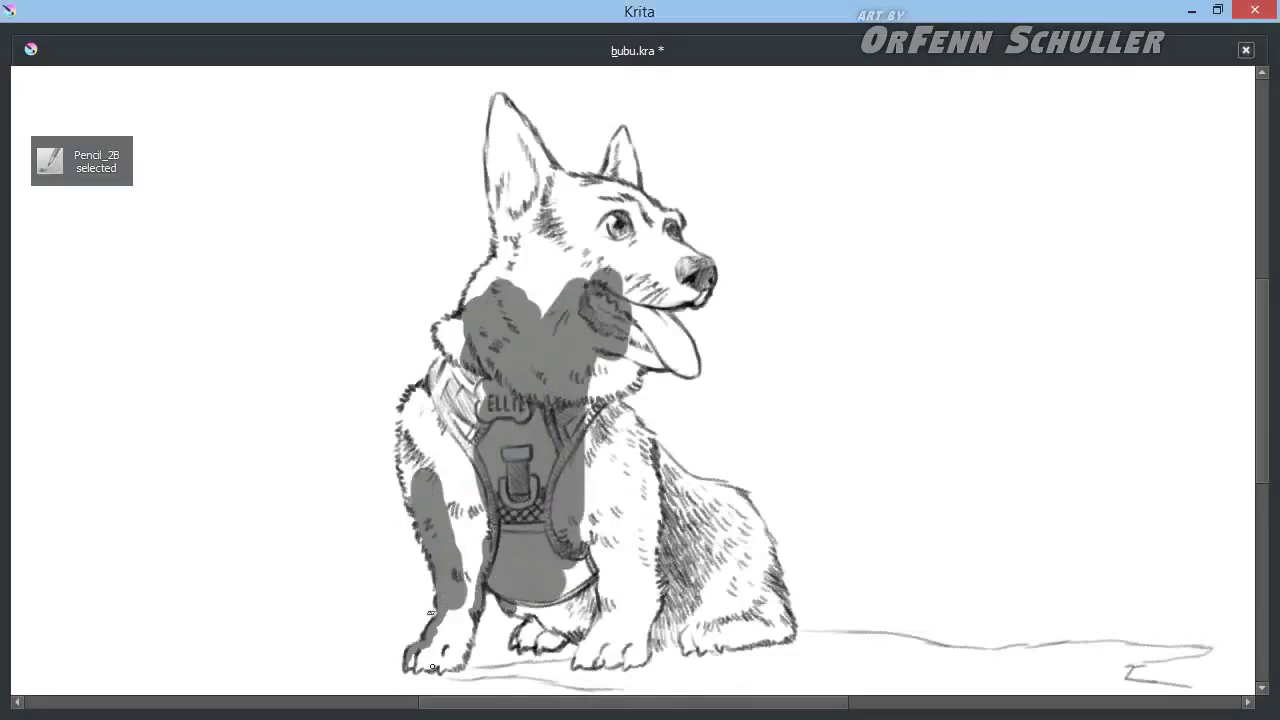
mouse_move(432, 667)
mouse_down()
mouse_move(404, 483)
mouse_move(440, 470)
mouse_up()
key(slash)
mouse_move(512, 643)
mouse_down()
mouse_move(535, 610)
mouse_move(560, 640)
mouse_move(600, 480)
mouse_up()
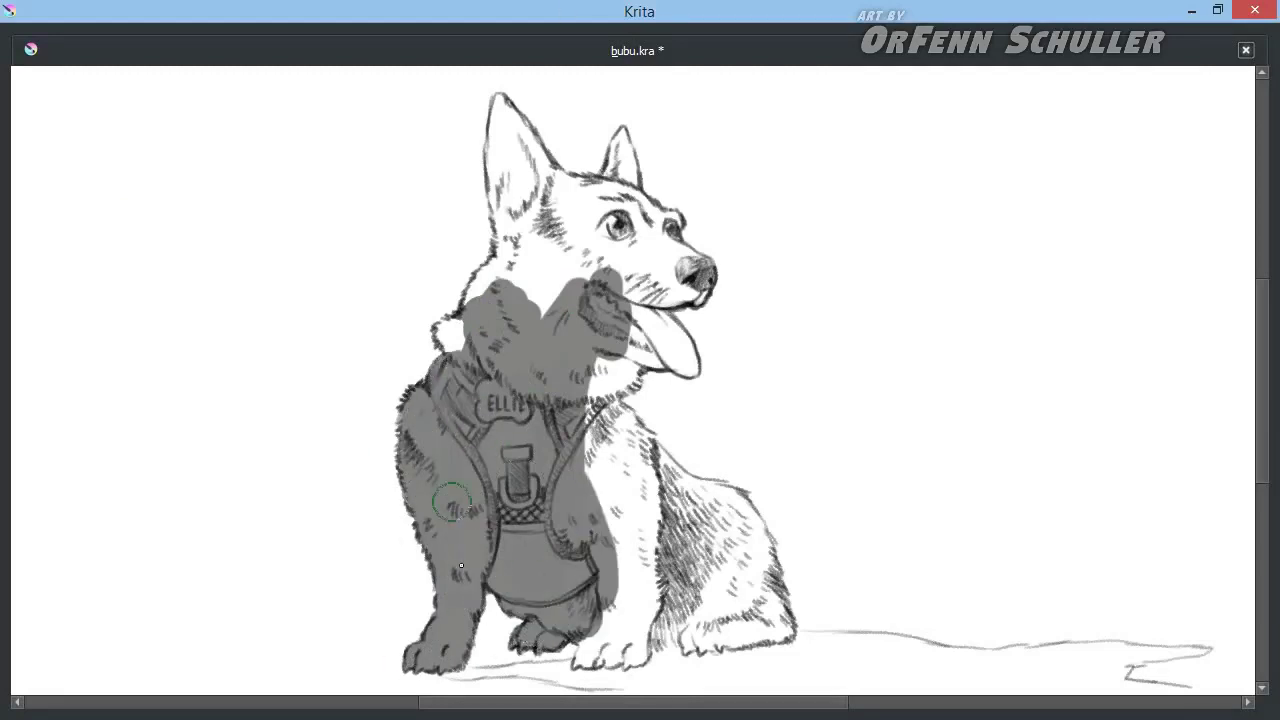
key(slash)
mouse_move(585, 650)
mouse_down()
mouse_move(617, 623)
mouse_move(643, 659)
mouse_move(650, 575)
mouse_up()
key(slash)
Cover the remaining white gaps around the head, ears, neck, muzzle, back and haunch with grey
key(slash)
drag(660, 640, 760, 490)
drag(700, 530, 770, 630)
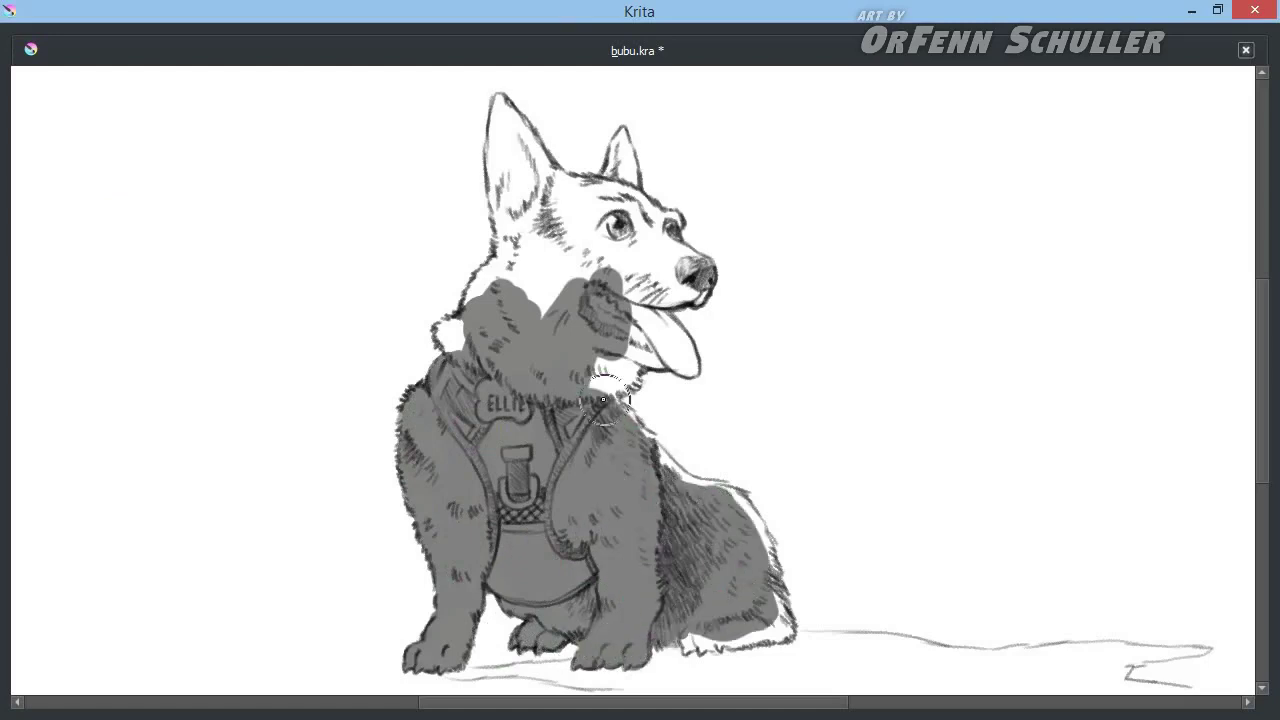
mouse_move(598, 354)
mouse_down()
mouse_move(557, 190)
mouse_move(633, 177)
mouse_move(686, 240)
mouse_move(560, 176)
mouse_move(505, 100)
mouse_up()
key(slash)
mouse_move(495, 250)
mouse_down()
mouse_move(501, 108)
mouse_move(490, 150)
mouse_up()
drag(488, 265, 438, 350)
drag(680, 302, 701, 261)
mouse_move(615, 403)
mouse_down()
mouse_move(640, 365)
mouse_move(692, 372)
mouse_move(690, 315)
mouse_move(687, 475)
mouse_move(782, 600)
mouse_up()
drag(770, 540, 734, 490)
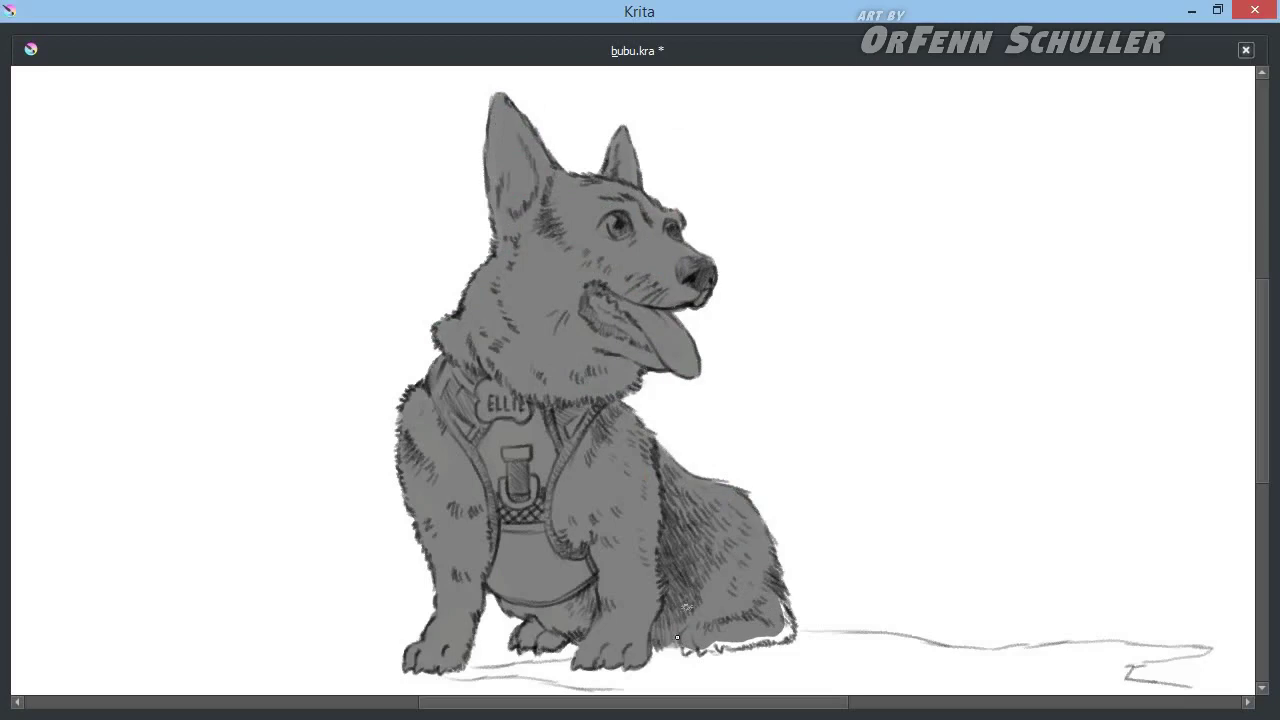
mouse_move(717, 643)
mouse_down()
mouse_move(790, 632)
mouse_move(720, 648)
mouse_up()
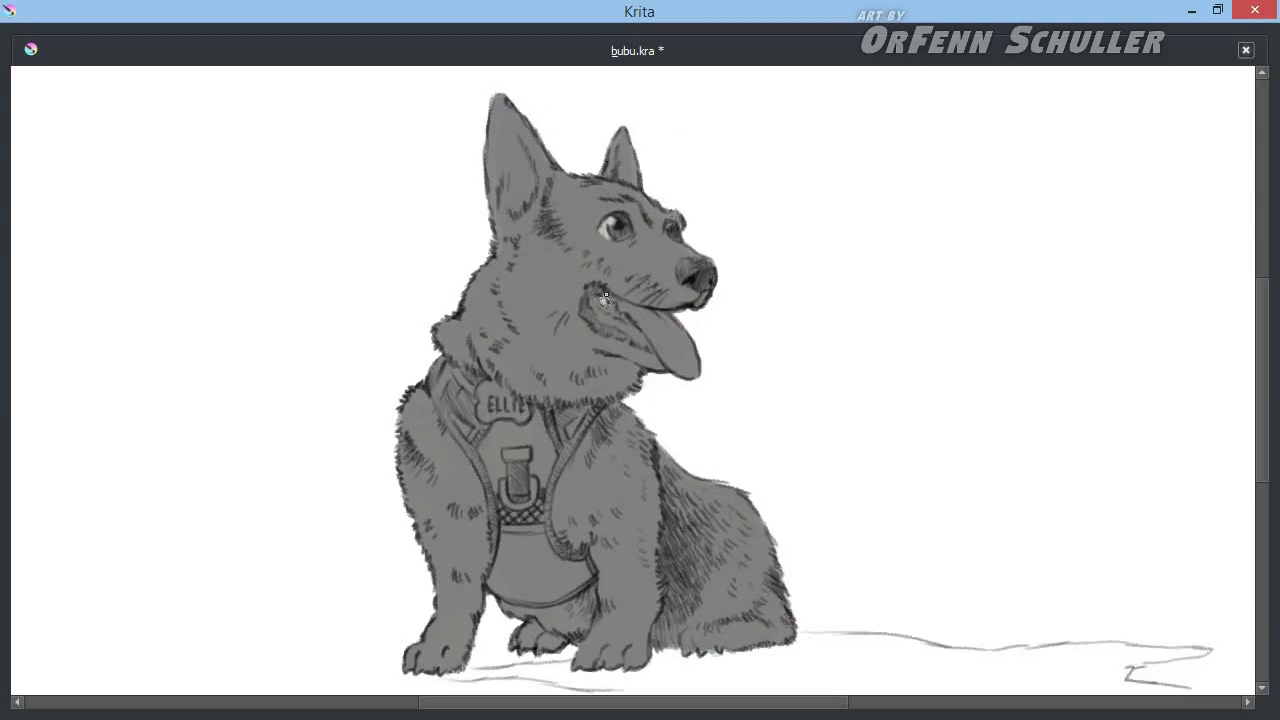
Paint light fur patches on the chest, both front legs, belly and back paw
mouse_move(576, 462)
mouse_down()
mouse_move(585, 490)
mouse_move(568, 500)
mouse_move(570, 545)
mouse_up()
mouse_move(598, 488)
mouse_down()
mouse_move(564, 492)
mouse_move(605, 535)
mouse_move(627, 494)
mouse_up()
drag(641, 581, 590, 655)
mouse_move(600, 585)
mouse_down()
mouse_move(605, 665)
mouse_move(635, 660)
mouse_move(650, 585)
mouse_up()
mouse_move(403, 480)
mouse_down()
mouse_move(480, 510)
mouse_move(425, 550)
mouse_up()
drag(470, 620, 460, 670)
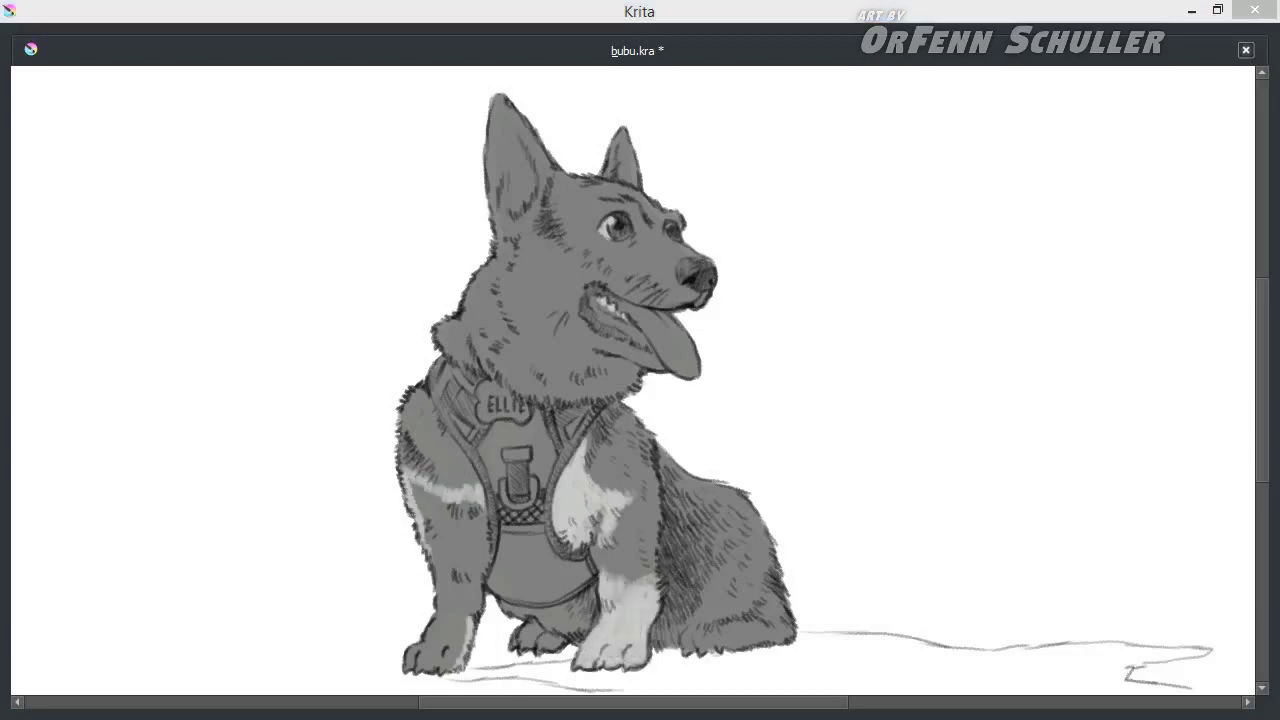
drag(470, 545, 420, 670)
mouse_move(408, 480)
mouse_down()
mouse_move(455, 515)
mouse_move(479, 580)
mouse_move(580, 638)
mouse_move(585, 612)
mouse_up()
mouse_move(688, 630)
mouse_down()
mouse_move(745, 650)
mouse_move(729, 636)
mouse_up()
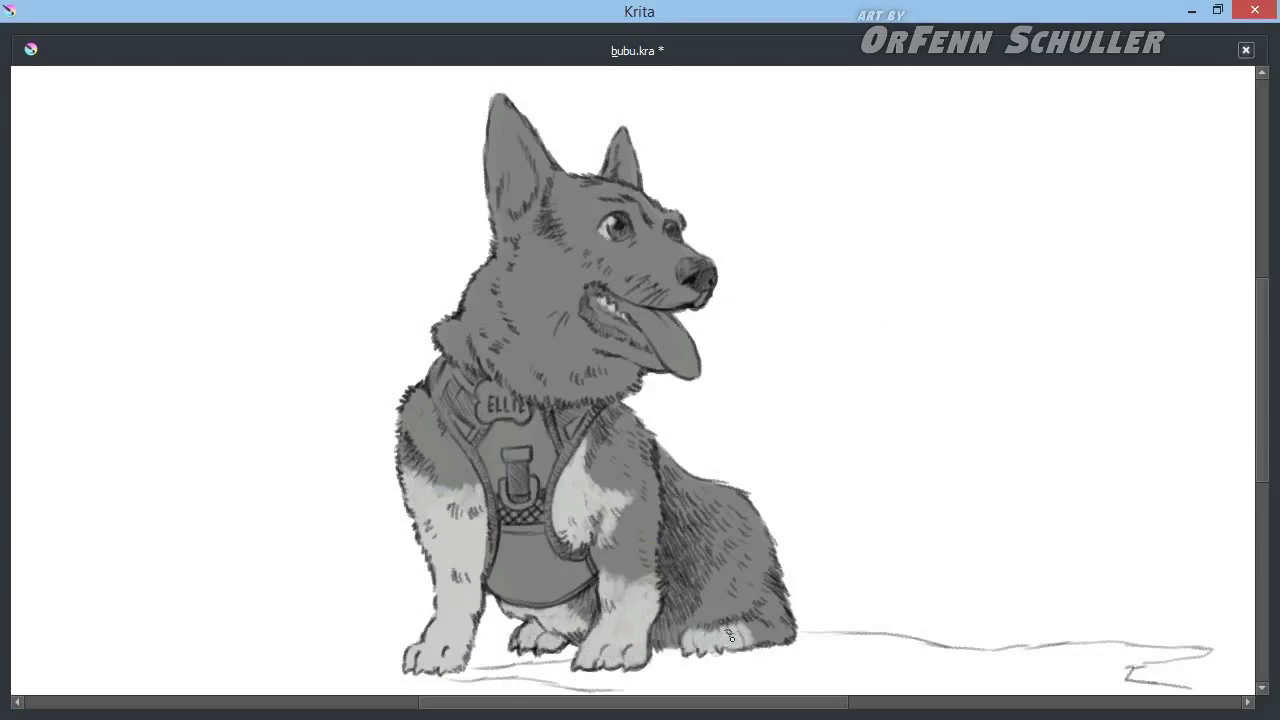
Lighten both inner ears and add light eyebrows
mouse_move(497, 188)
mouse_down()
mouse_move(506, 112)
mouse_move(535, 192)
mouse_up()
drag(501, 138, 509, 217)
drag(596, 210, 642, 200)
drag(582, 220, 620, 204)
drag(616, 158, 622, 134)
drag(622, 134, 636, 182)
Paint light fur on the neck and chest, plus a muzzle stripe and lighter cheek and snout
mouse_move(455, 354)
mouse_down()
mouse_move(445, 330)
mouse_move(492, 420)
mouse_move(524, 420)
mouse_up()
mouse_move(604, 332)
mouse_down()
mouse_move(605, 370)
mouse_move(625, 395)
mouse_move(620, 365)
mouse_up()
mouse_move(548, 262)
mouse_down()
mouse_move(680, 262)
mouse_move(572, 332)
mouse_up()
mouse_move(520, 340)
mouse_down()
mouse_move(580, 392)
mouse_move(605, 380)
mouse_move(500, 345)
mouse_up()
drag(520, 395, 494, 357)
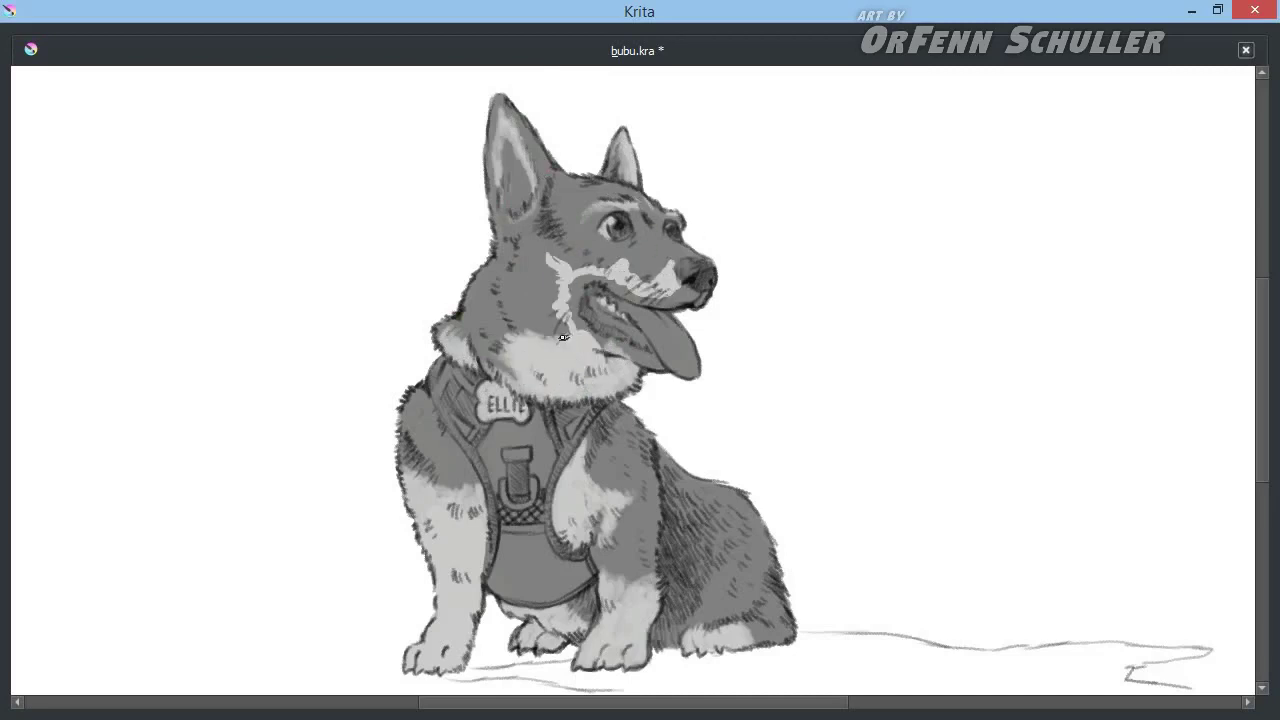
mouse_move(565, 328)
mouse_down()
mouse_move(550, 270)
mouse_move(585, 332)
mouse_up()
drag(620, 282, 570, 292)
drag(644, 276, 612, 300)
drag(690, 306, 645, 288)
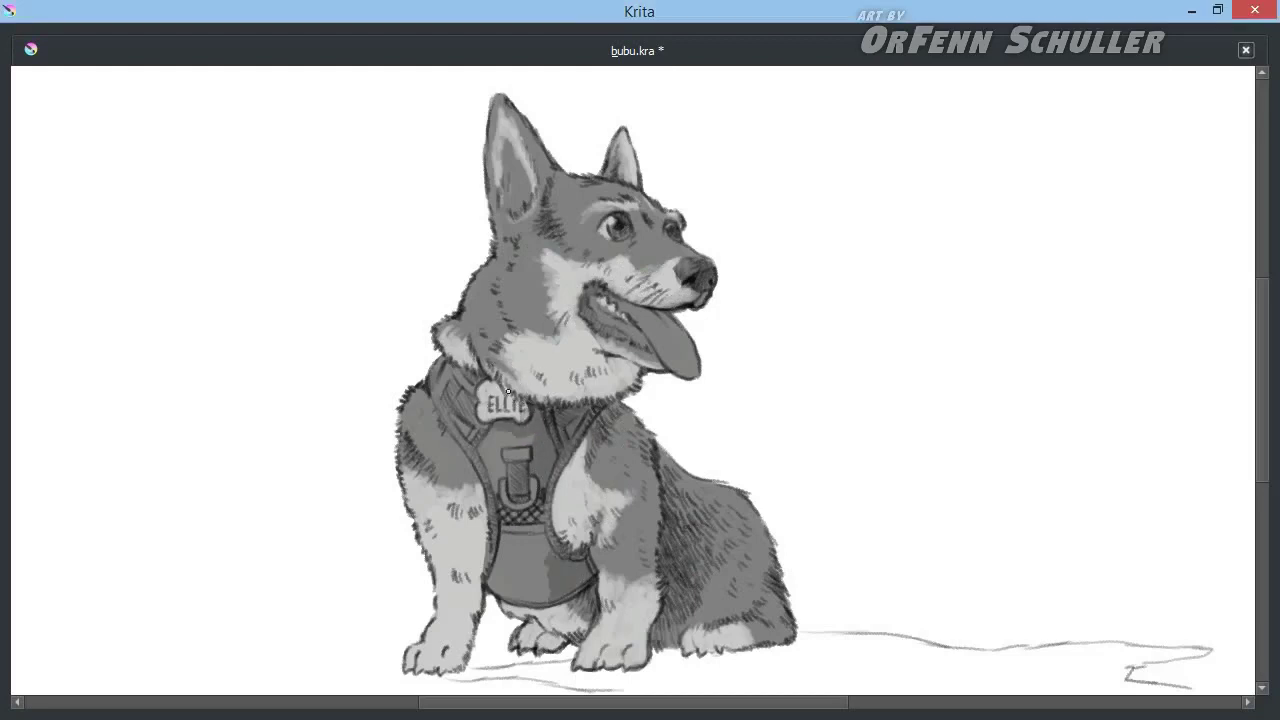
Add darker grey shading on the chest, legs, haunch, neck, chin, face and around the eye
mouse_move(578, 530)
mouse_down()
mouse_move(600, 650)
mouse_move(640, 660)
mouse_up()
drag(600, 450, 705, 520)
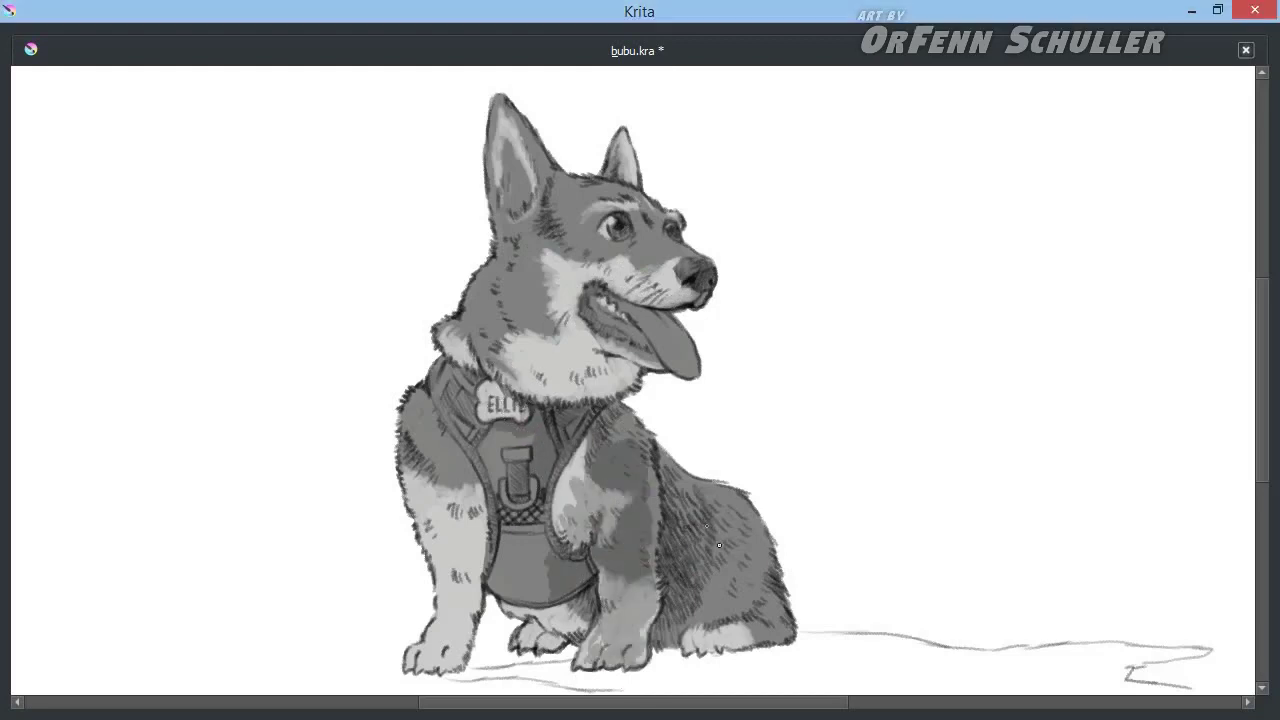
drag(740, 620, 688, 522)
drag(455, 680, 472, 452)
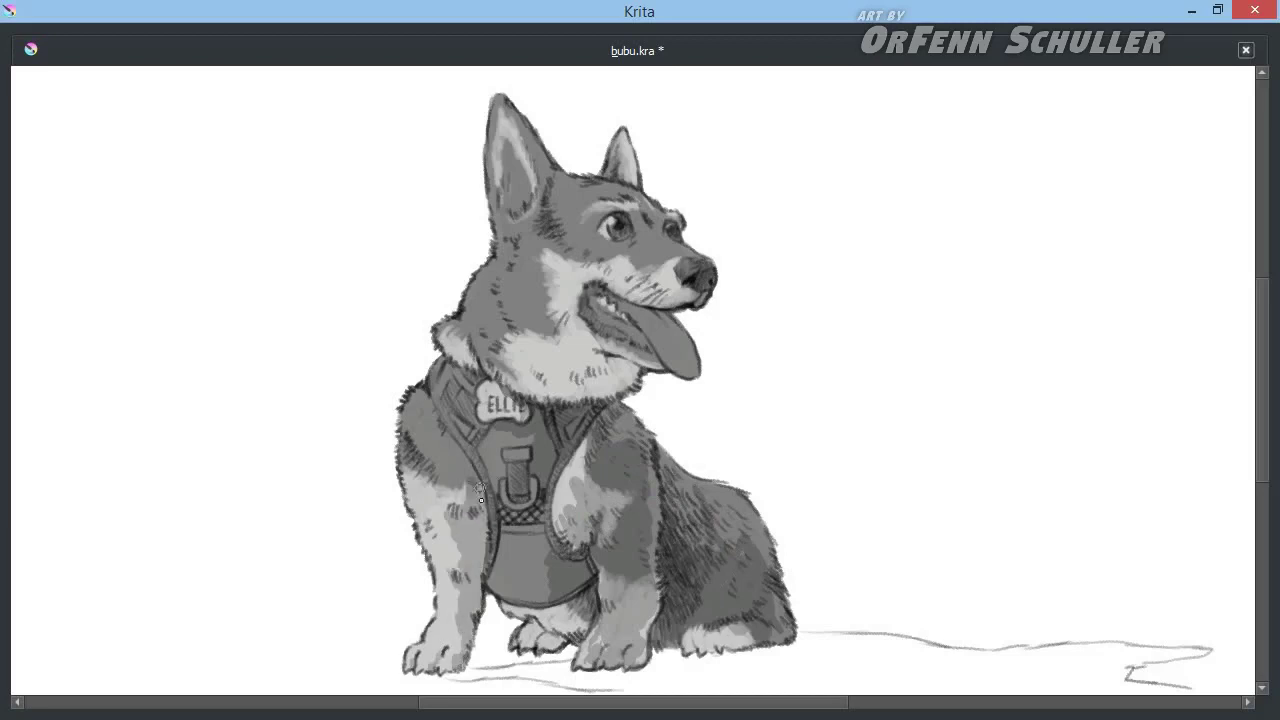
drag(592, 402, 605, 370)
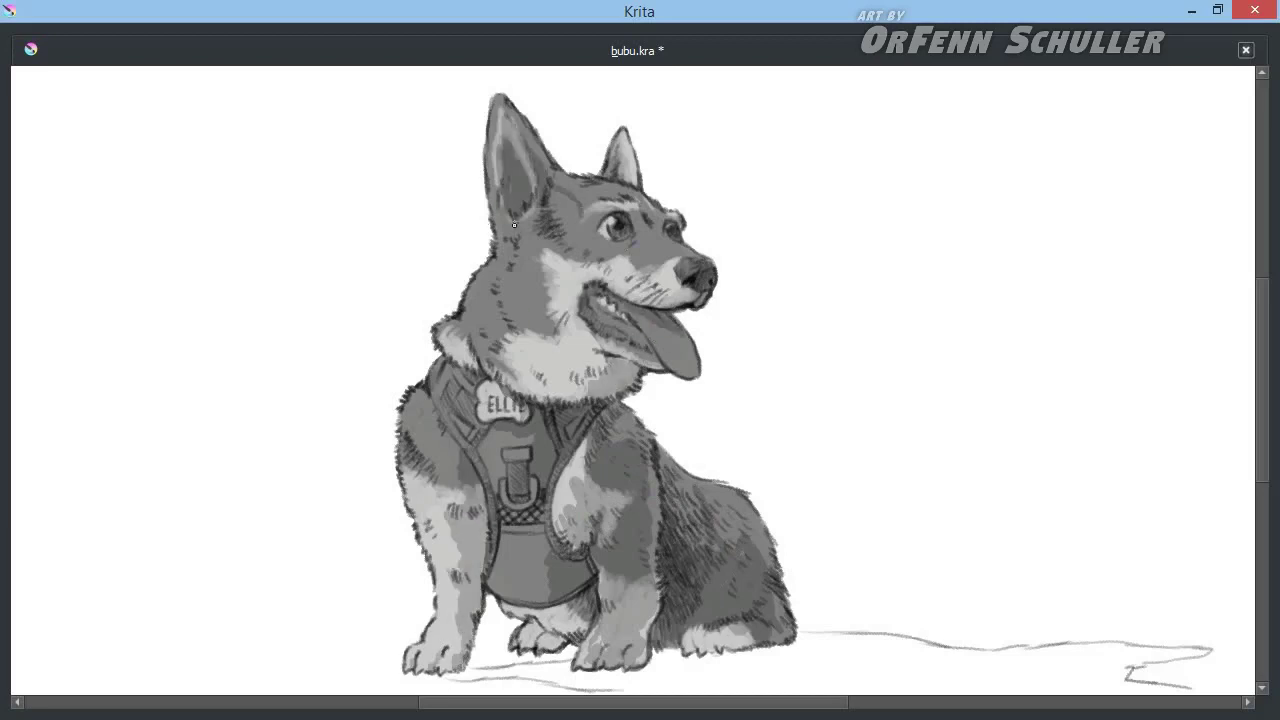
drag(505, 200, 595, 360)
drag(510, 330, 590, 400)
drag(640, 205, 624, 150)
drag(465, 335, 462, 432)
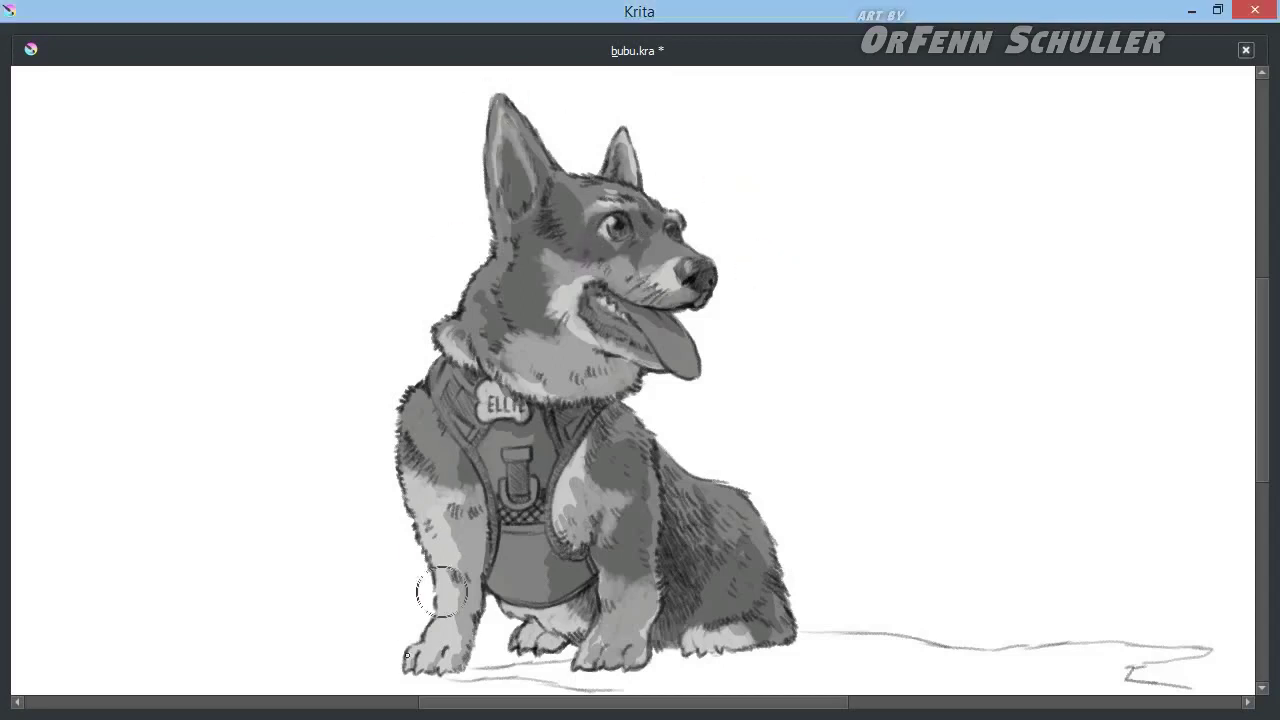
Highlight the rump, chest, neck ruff and left front leg, blending the chest and right-leg shading
drag(726, 478, 708, 502)
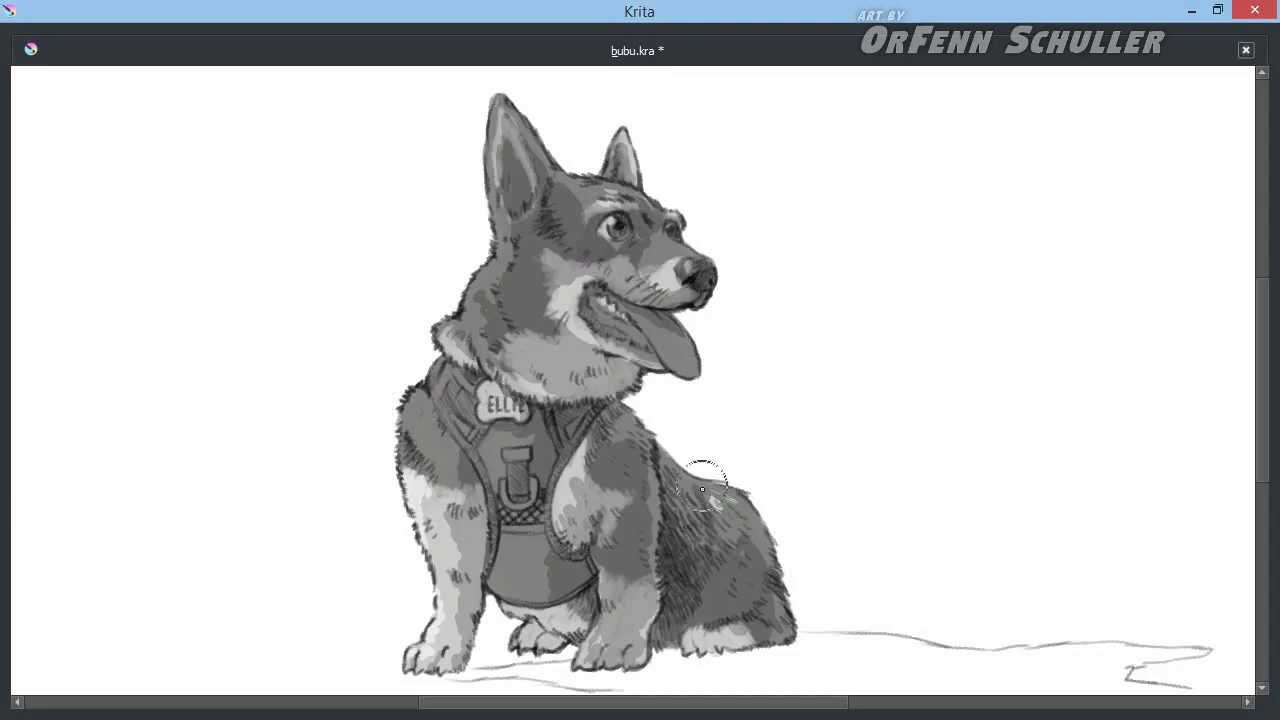
drag(412, 414, 444, 456)
drag(490, 258, 462, 320)
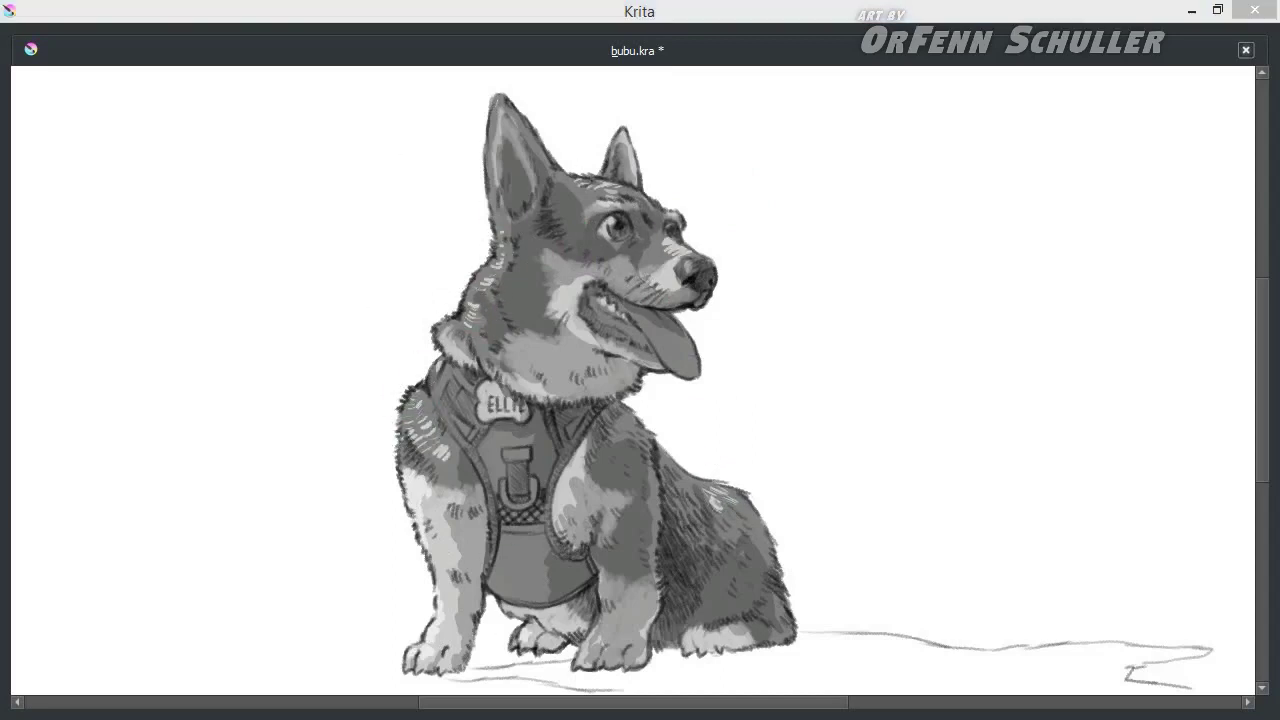
drag(565, 470, 600, 525)
drag(600, 435, 620, 555)
drag(655, 500, 607, 598)
mouse_move(455, 488)
mouse_down()
mouse_move(452, 662)
mouse_move(428, 524)
mouse_up()
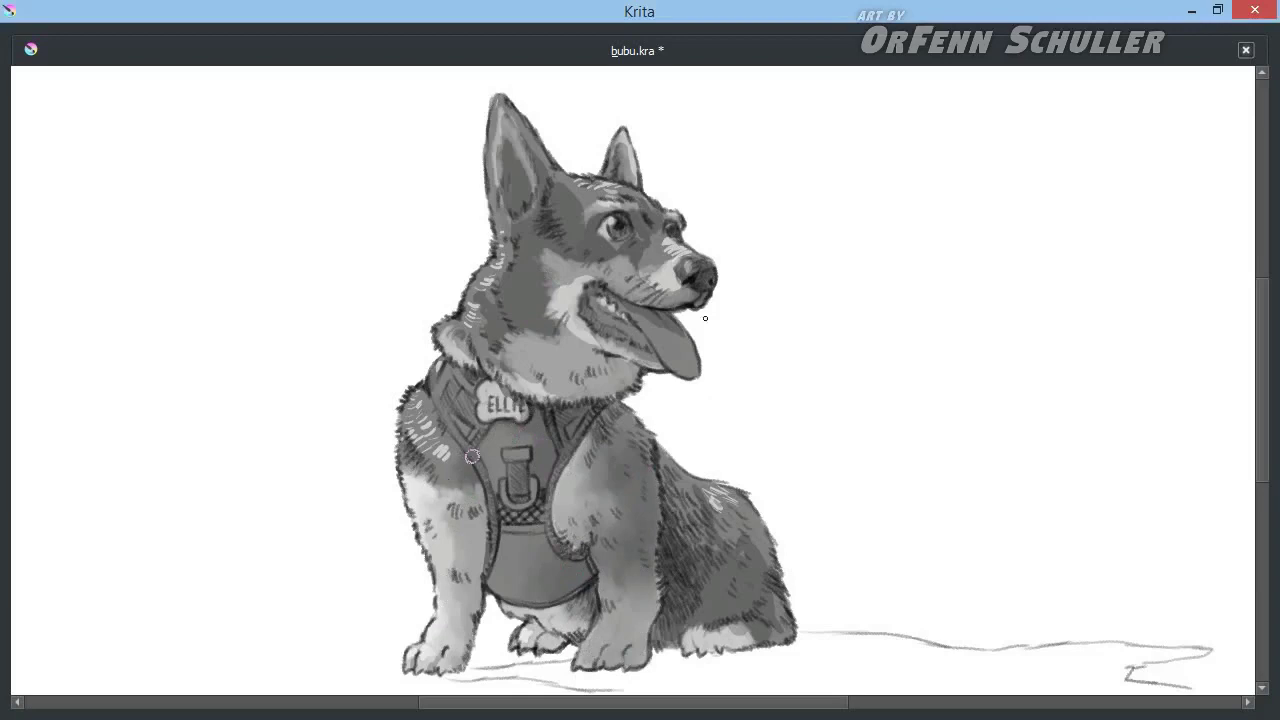
Tone down white streaks on shoulder, neck and forehead, and soften the muzzle and cheek fur
mouse_move(416, 410)
mouse_down()
mouse_move(449, 461)
mouse_move(455, 335)
mouse_move(500, 245)
mouse_up()
drag(500, 180, 530, 125)
mouse_move(580, 190)
mouse_down()
mouse_move(625, 150)
mouse_move(668, 285)
mouse_up()
mouse_move(660, 232)
mouse_down()
mouse_move(658, 270)
mouse_move(545, 305)
mouse_move(547, 251)
mouse_move(568, 328)
mouse_move(520, 390)
mouse_move(580, 278)
mouse_up()
drag(530, 320, 569, 219)
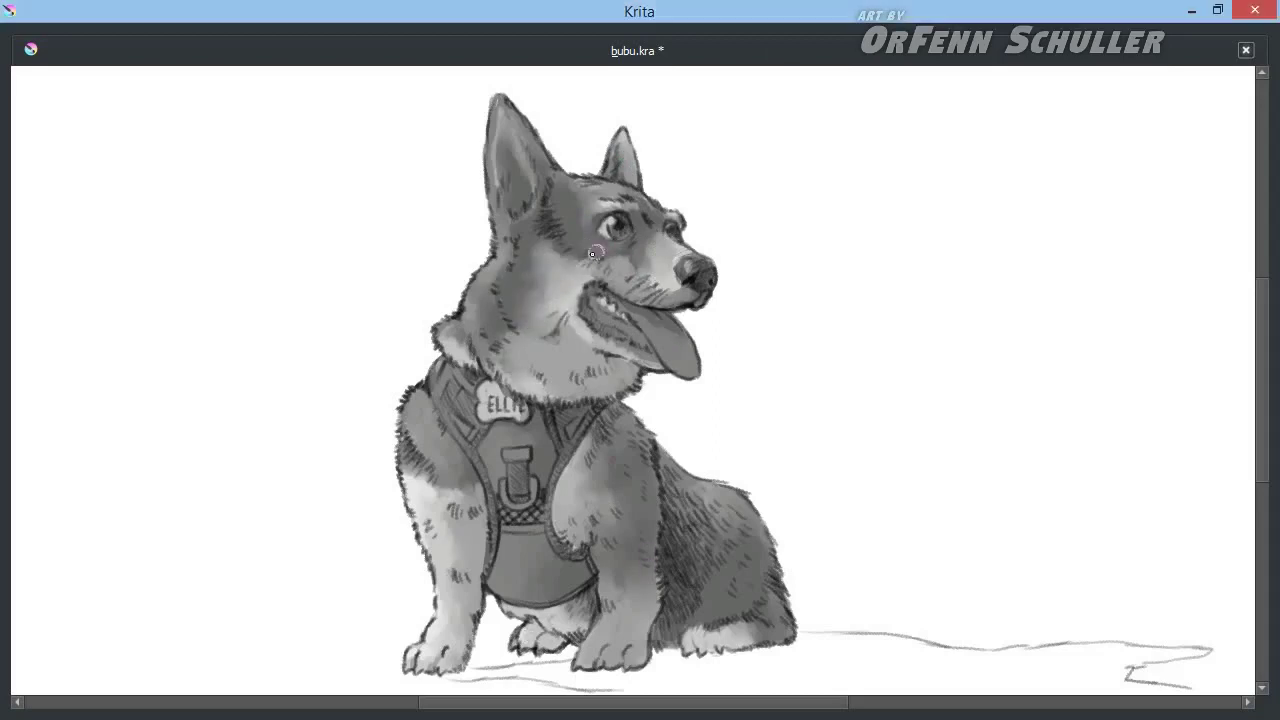
Lighten the left shoulder and darken the harness strap by the tag and the lower harness
mouse_move(408, 440)
mouse_down()
mouse_move(432, 402)
mouse_move(445, 414)
mouse_up()
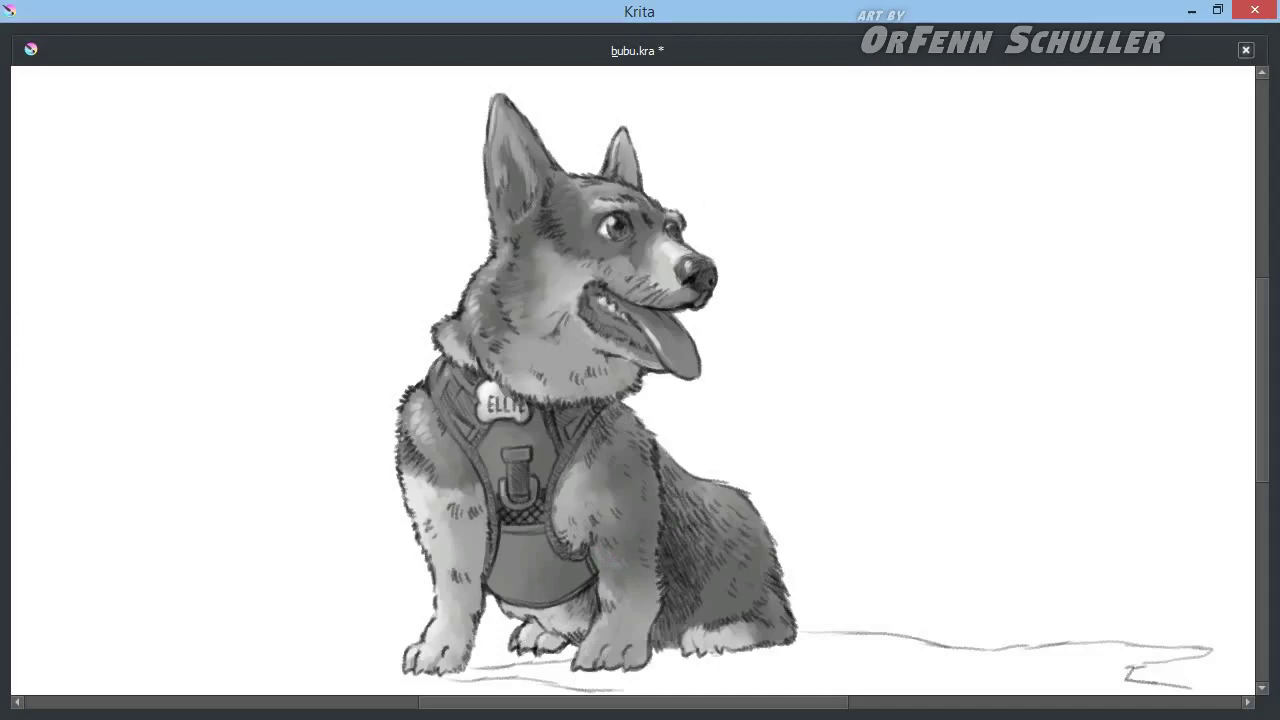
drag(474, 403, 452, 425)
drag(520, 600, 595, 530)
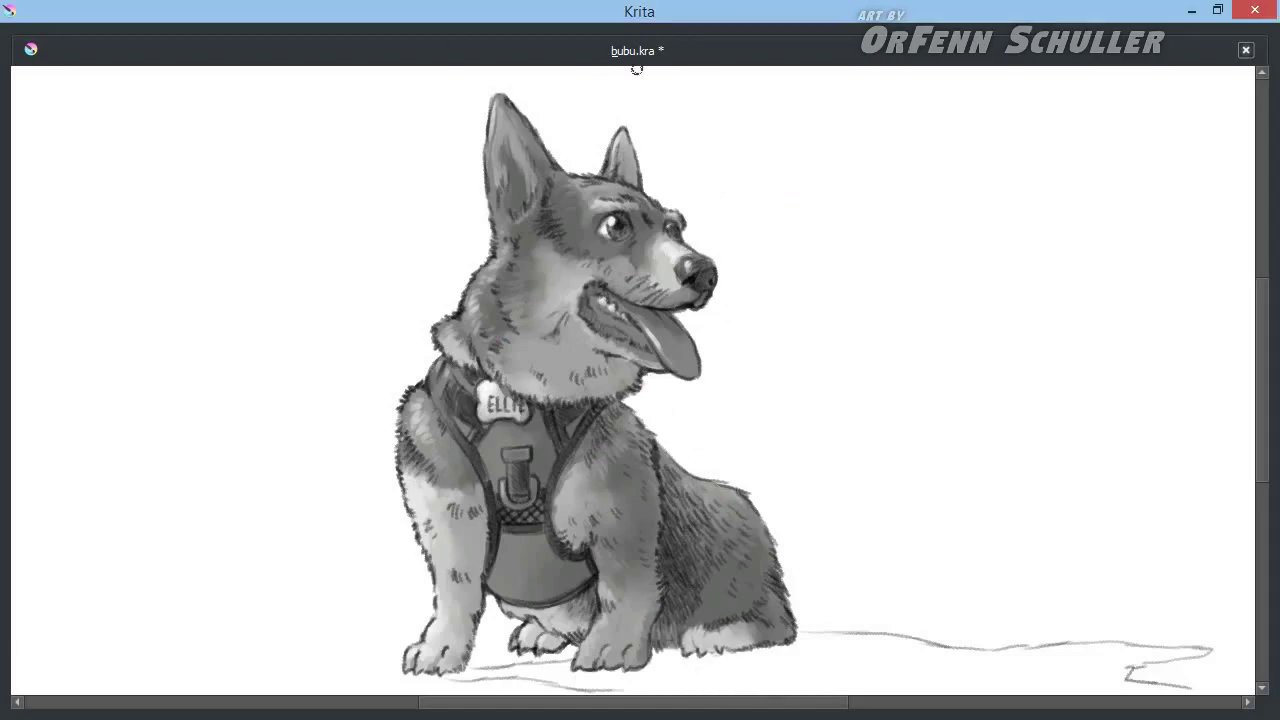
Paint white highlights along both front legs and paws, redoing one bad pass
drag(600, 576, 648, 655)
mouse_move(447, 651)
mouse_down()
mouse_move(456, 598)
mouse_move(462, 662)
mouse_up()
drag(438, 562, 470, 612)
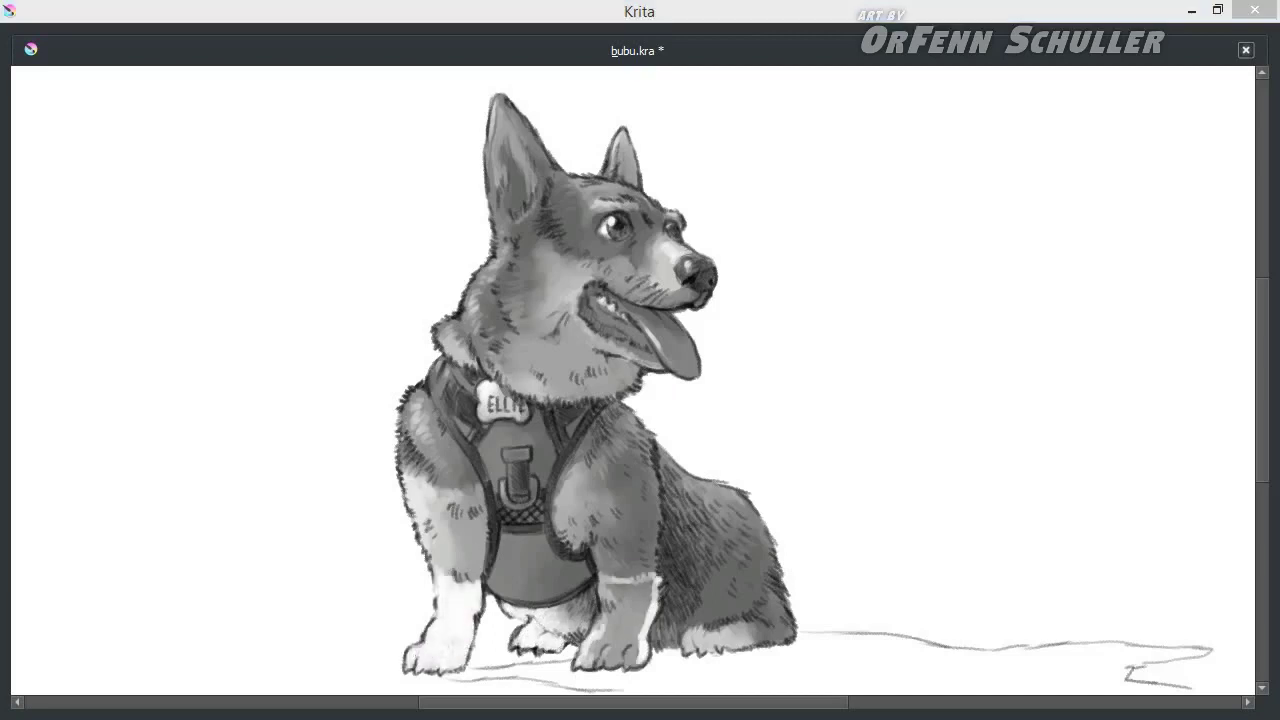
key(ctrl+z)
key(ctrl+z)
key(ctrl+z)
mouse_move(412, 655)
mouse_down()
mouse_move(452, 588)
mouse_move(475, 612)
mouse_move(465, 580)
mouse_up()
drag(410, 484, 478, 535)
mouse_move(630, 622)
mouse_down()
mouse_move(592, 664)
mouse_move(648, 576)
mouse_up()
drag(622, 662, 652, 582)
Add white highlights to the back paw, ears, brow, muzzle, cheek and chest fur
drag(700, 645, 752, 638)
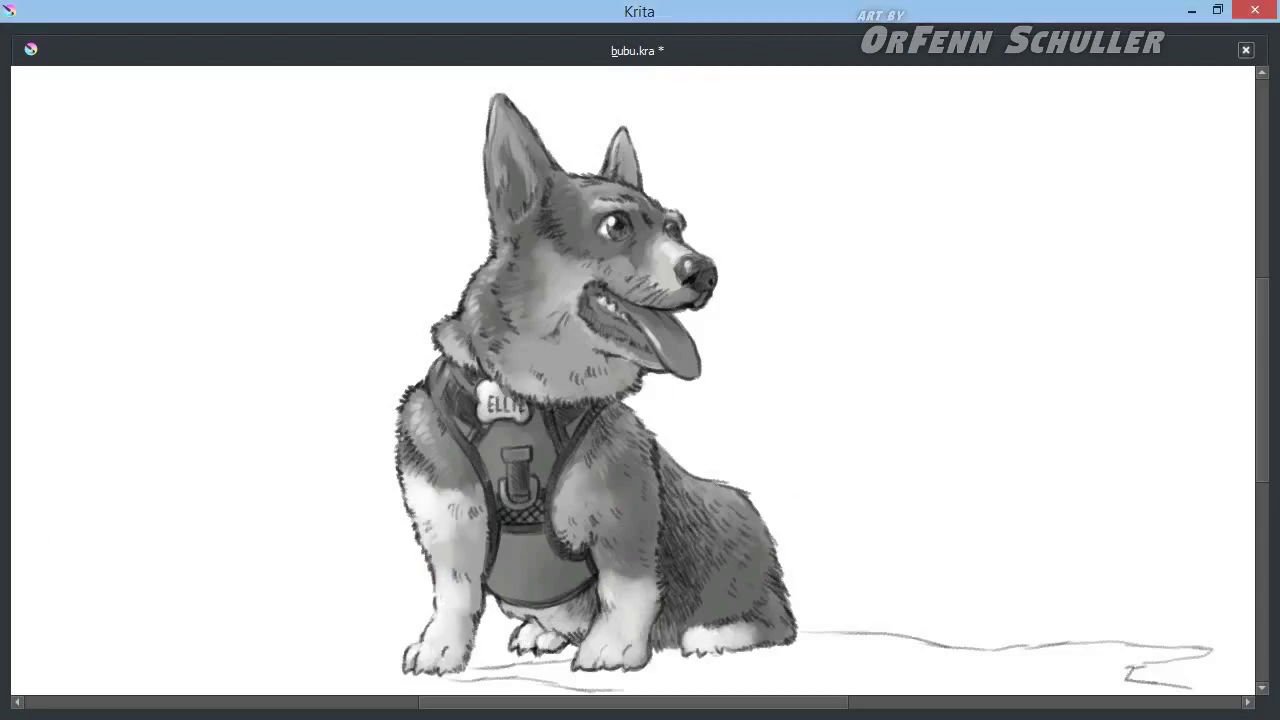
drag(497, 112, 510, 188)
mouse_move(620, 150)
mouse_down()
mouse_move(670, 260)
mouse_move(562, 270)
mouse_up()
mouse_move(450, 330)
mouse_down()
mouse_move(545, 381)
mouse_move(520, 360)
mouse_up()
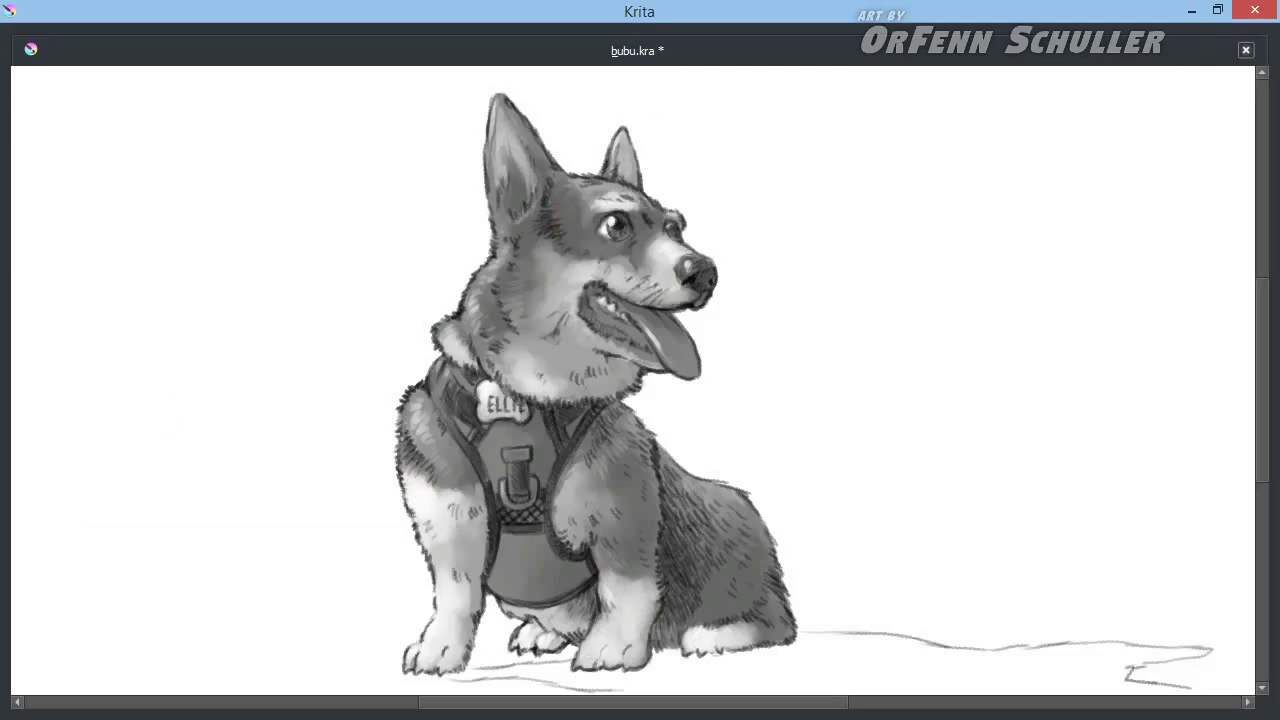
Paint orange fur over the cheeks, forehead, neck, chest below the mouth and right ear
drag(530, 215, 520, 290)
mouse_move(560, 192)
mouse_down()
mouse_move(550, 260)
mouse_move(650, 230)
mouse_move(528, 145)
mouse_move(505, 345)
mouse_move(585, 262)
mouse_up()
drag(515, 310, 617, 285)
drag(520, 360, 630, 390)
drag(475, 250, 485, 332)
drag(628, 178, 620, 145)
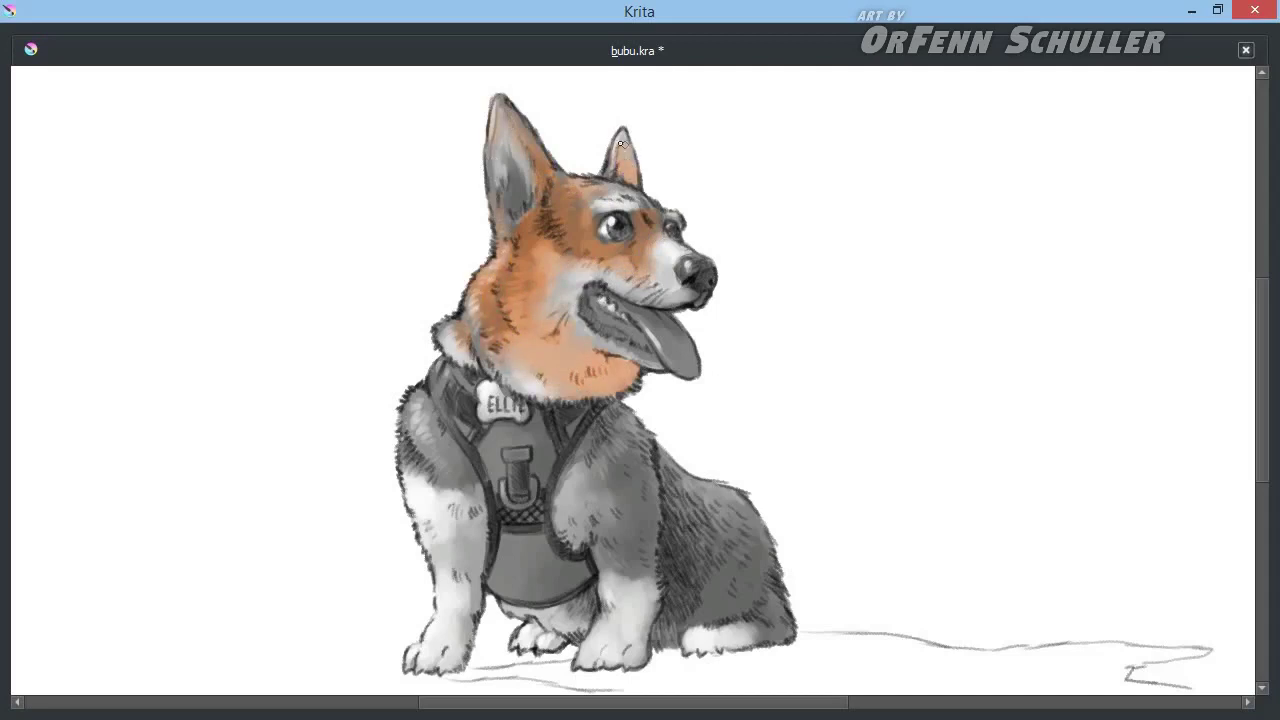
Colour both shoulders, the front legs and the rear haunch orange
drag(465, 455, 450, 475)
drag(478, 565, 470, 500)
mouse_move(600, 550)
mouse_down()
mouse_move(645, 520)
mouse_move(635, 440)
mouse_up()
drag(630, 575, 610, 465)
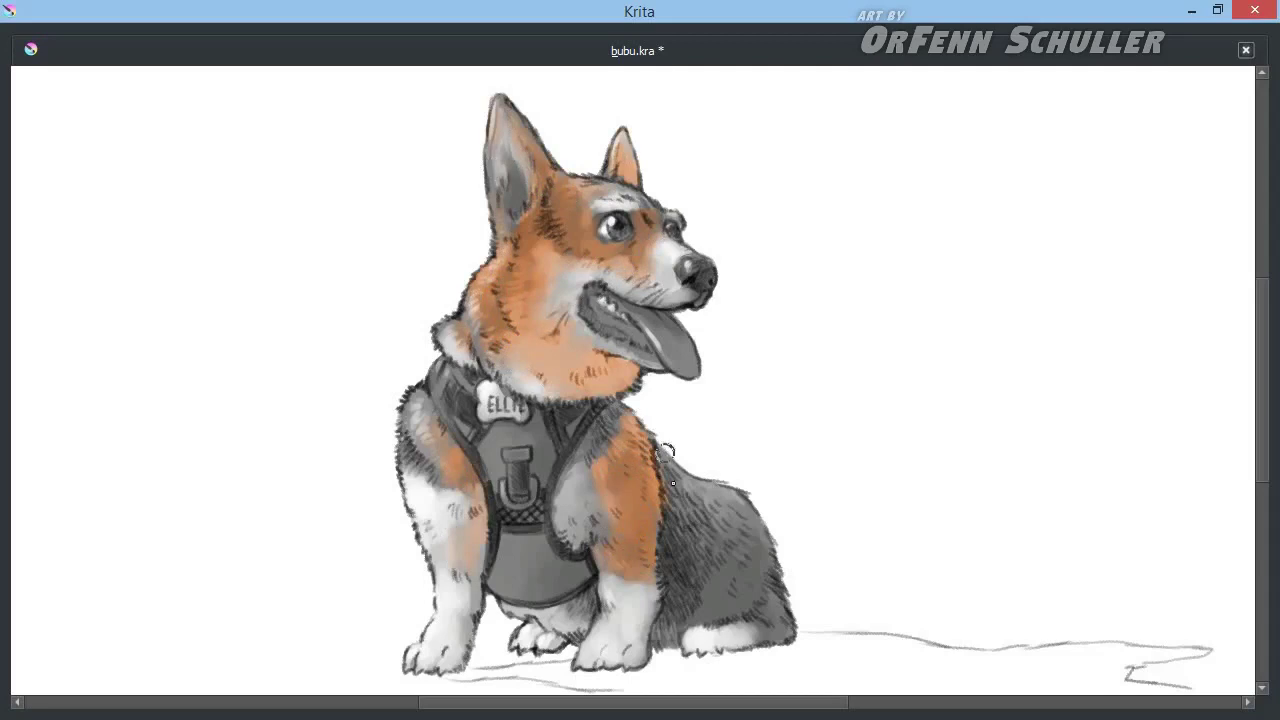
drag(565, 600, 592, 616)
mouse_move(686, 595)
mouse_down()
mouse_move(745, 628)
mouse_move(740, 535)
mouse_up()
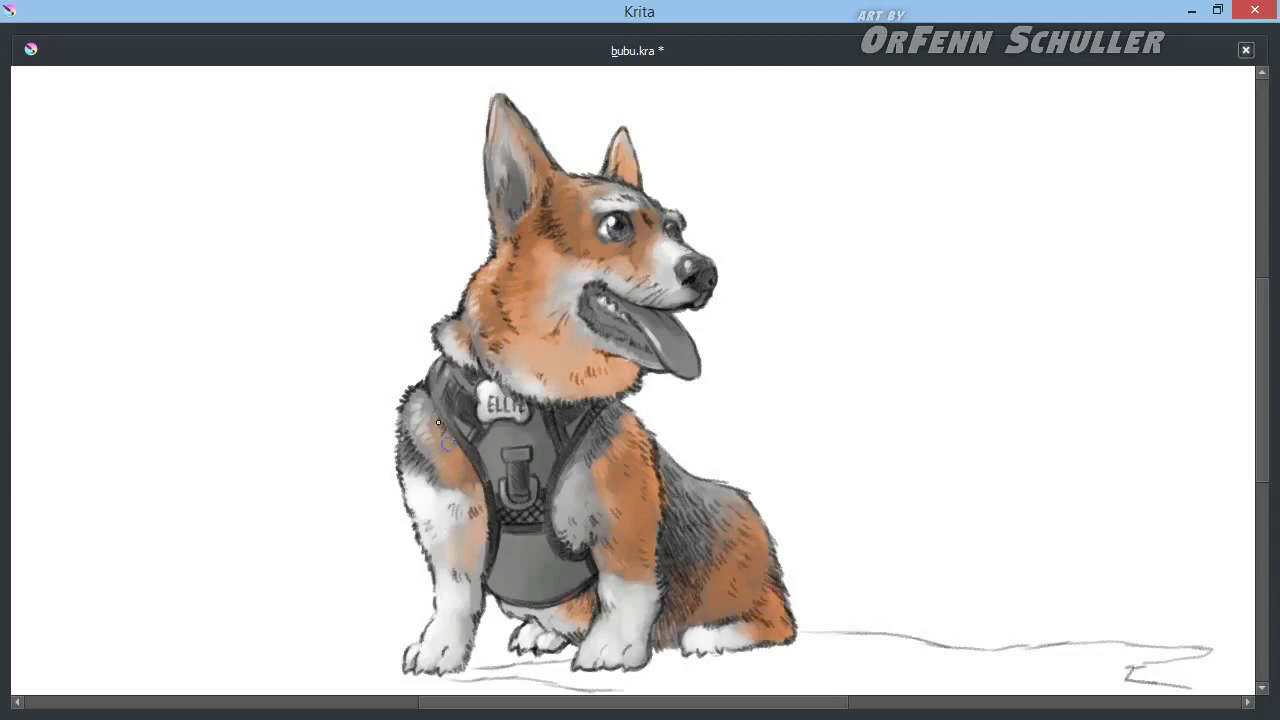
key(slash)
key(slash)
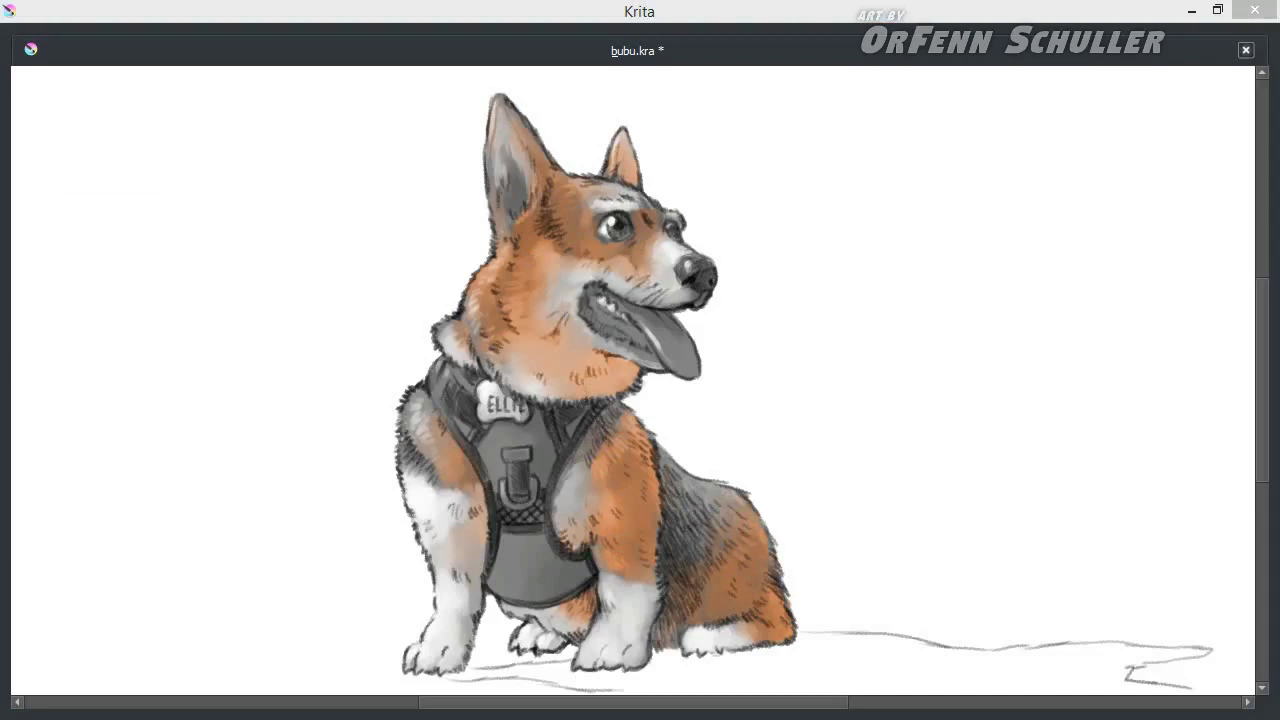
Tint the inner left ear reddish pink, add light pink tongue highlights and brighten the muzzle
click(512, 208)
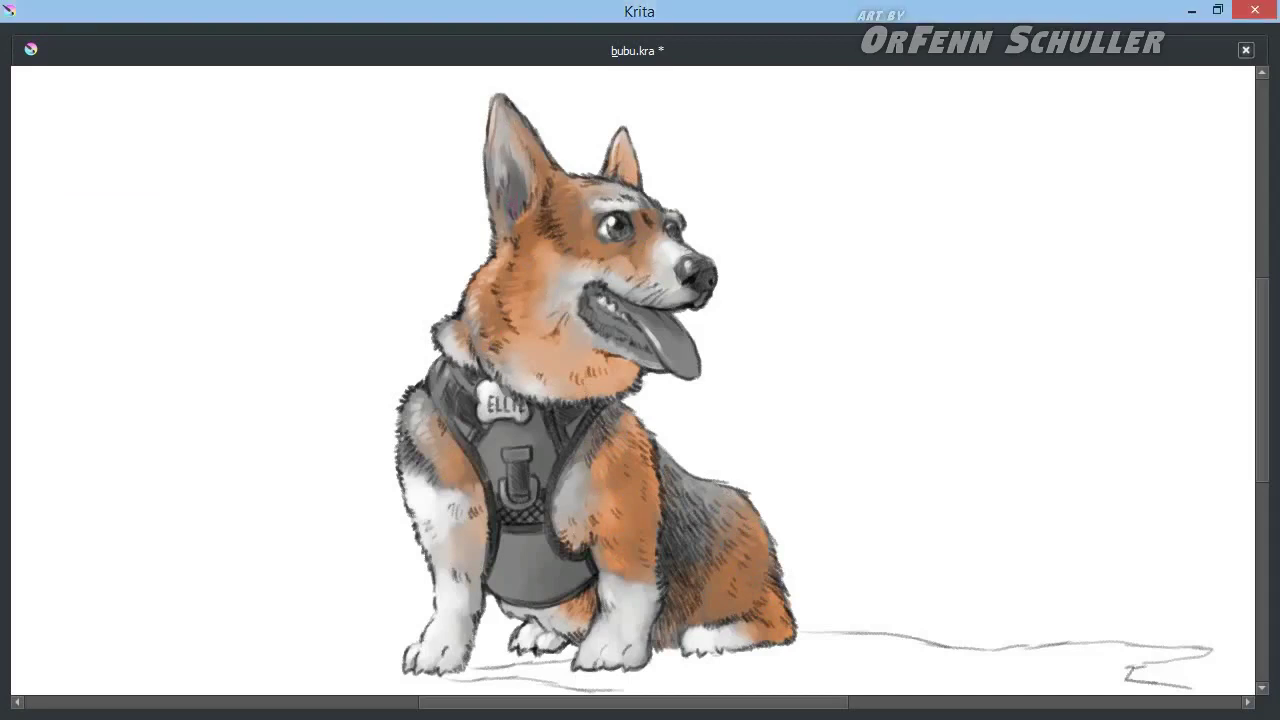
drag(516, 205, 510, 160)
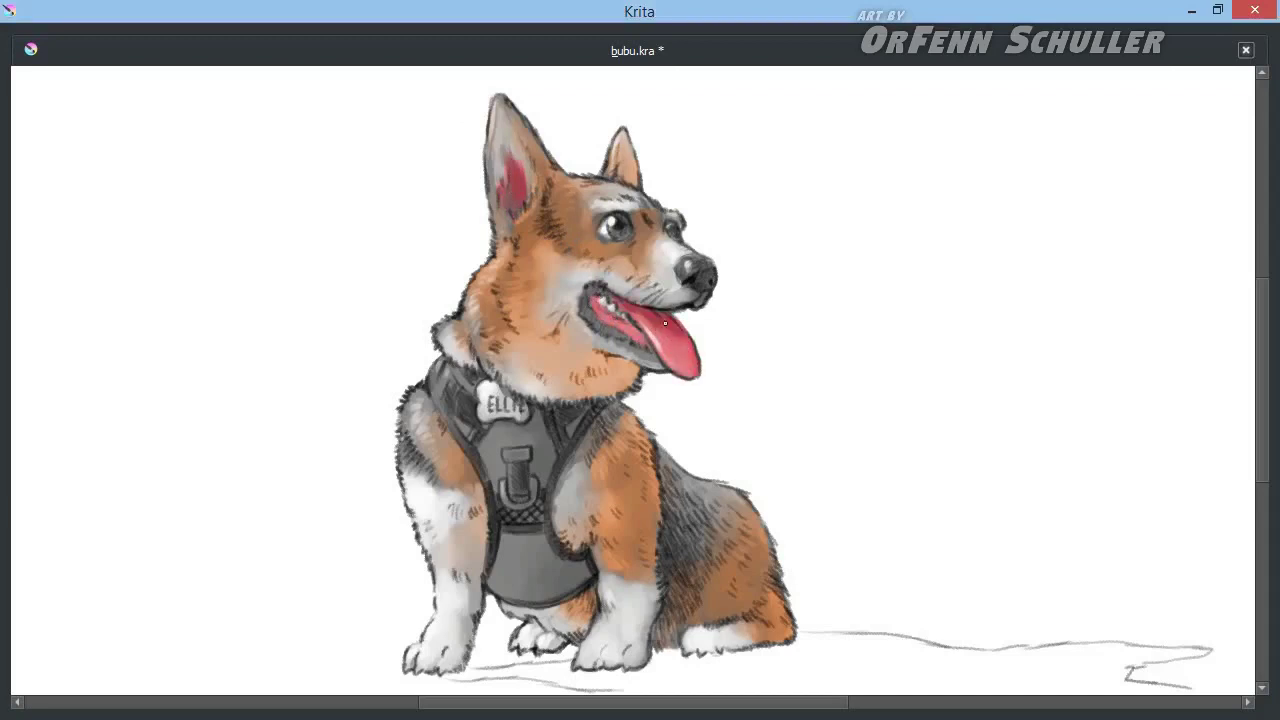
drag(506, 180, 522, 204)
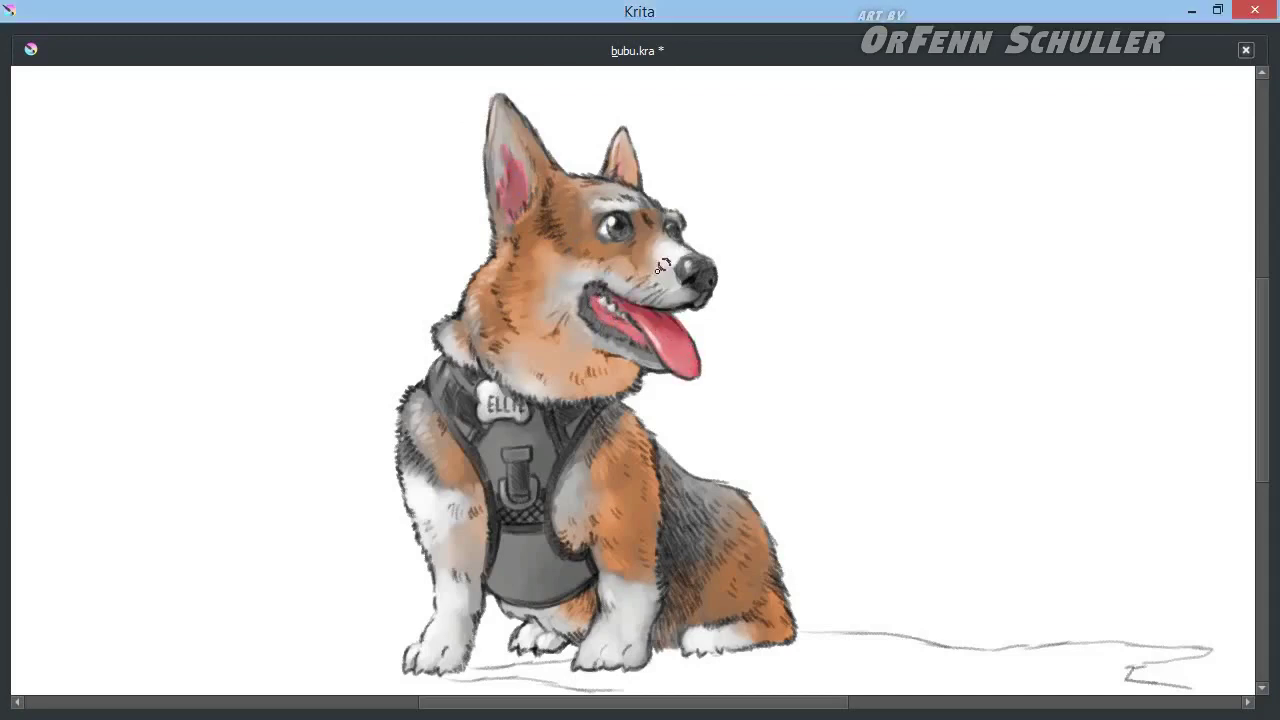
drag(563, 271, 632, 280)
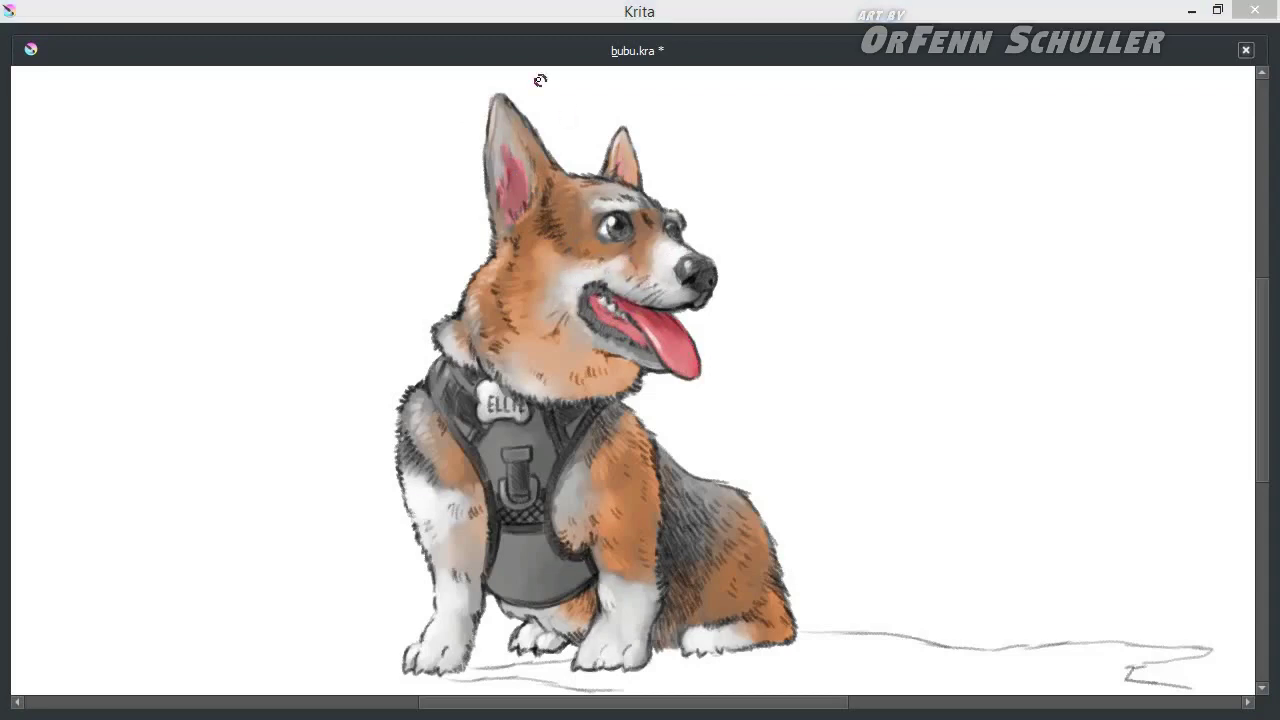
Colour the harness magenta, then shade the shoulder edge, cheek, under-jaw and left foreleg
drag(584, 410, 571, 428)
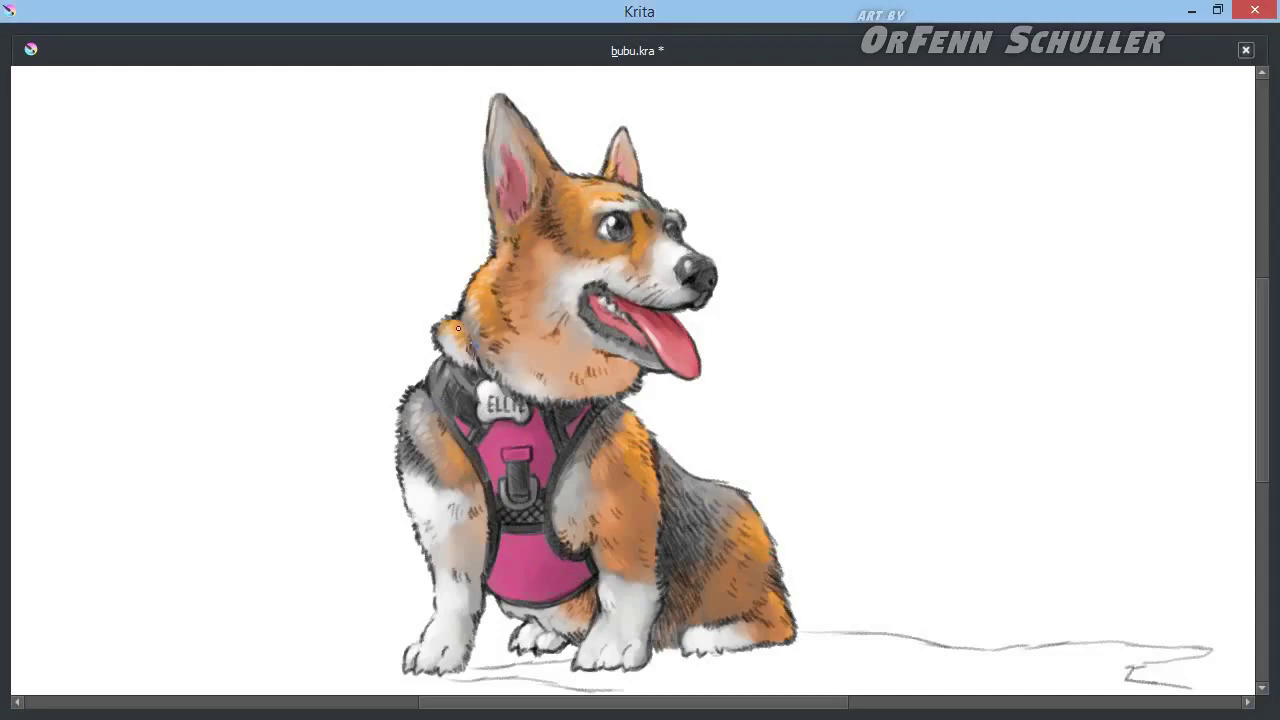
drag(404, 430, 408, 448)
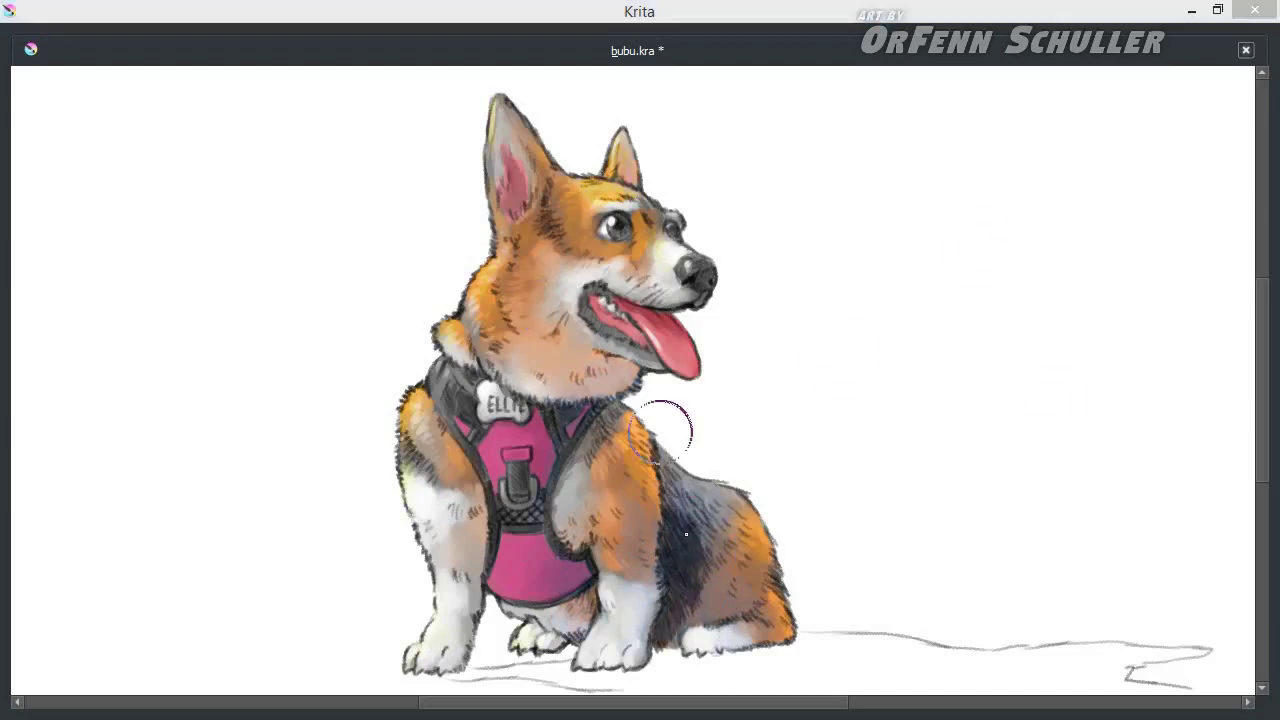
key(slash)
mouse_move(585, 195)
mouse_down()
mouse_move(550, 295)
mouse_move(625, 380)
mouse_move(620, 395)
mouse_up()
key(slash)
mouse_move(660, 300)
mouse_down()
mouse_move(616, 263)
mouse_move(650, 255)
mouse_up()
drag(412, 484, 440, 640)
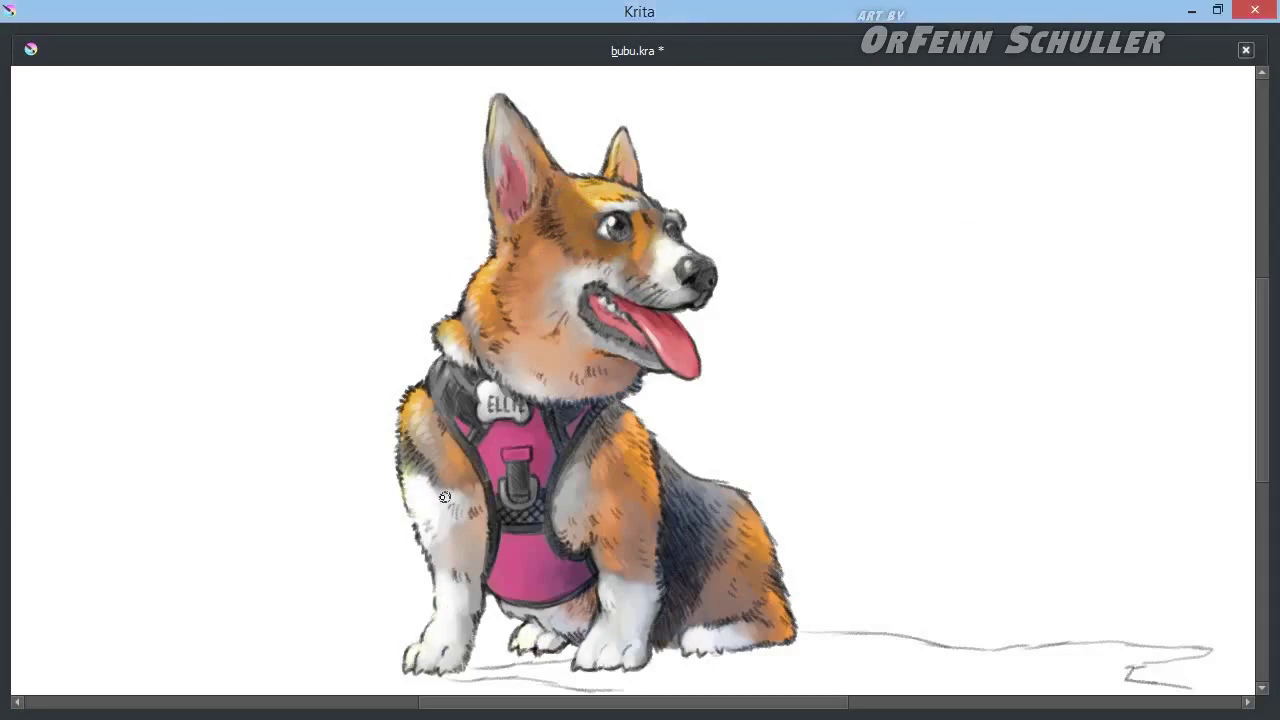
Paint a soft grey-purple shadow under the paws, stretching it far right along the ground
mouse_move(552, 657)
mouse_down()
mouse_move(700, 670)
mouse_move(435, 670)
mouse_move(551, 662)
mouse_up()
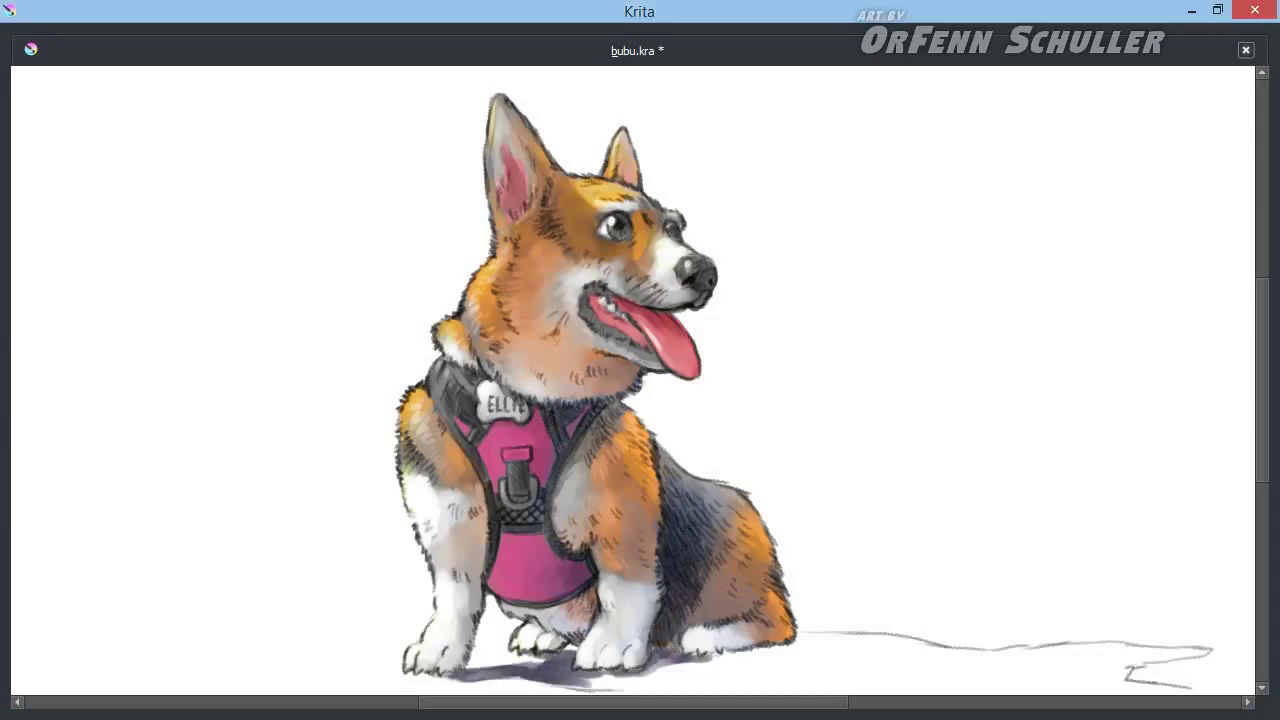
mouse_move(626, 688)
mouse_down()
mouse_move(689, 670)
mouse_move(900, 668)
mouse_up()
mouse_move(990, 660)
mouse_down()
mouse_move(862, 665)
mouse_move(1171, 649)
mouse_move(1125, 689)
mouse_up()
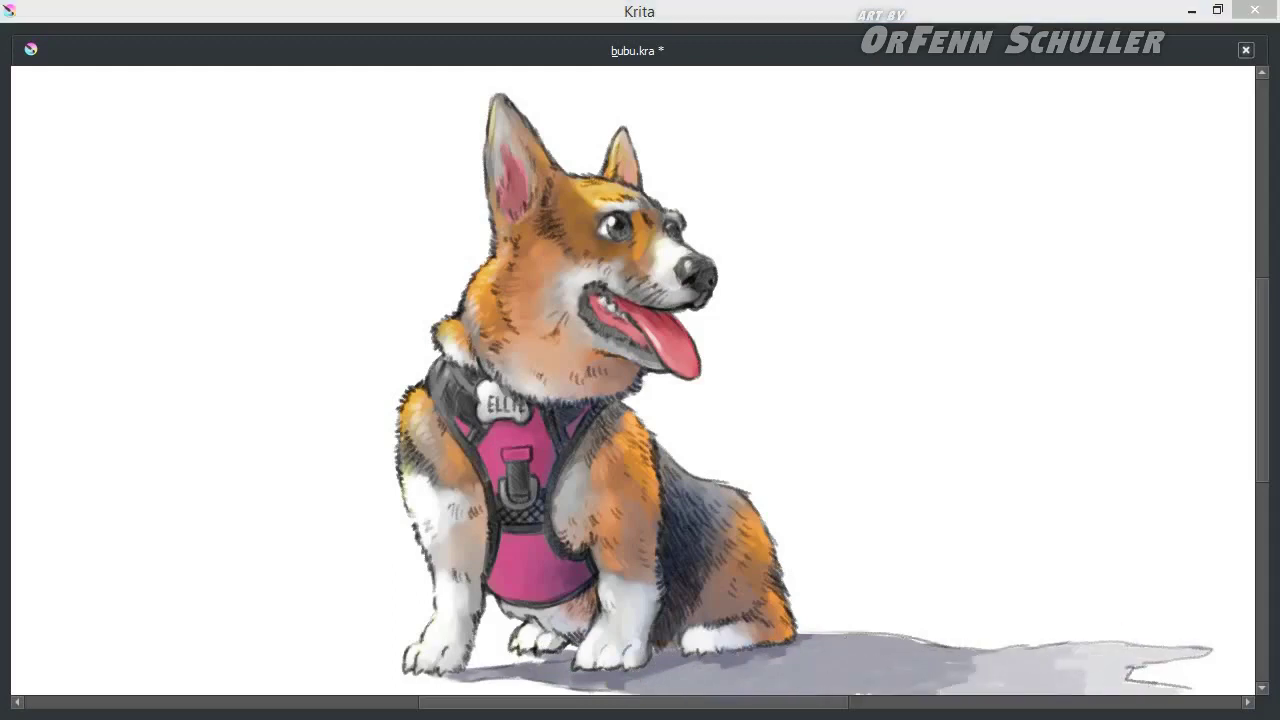
click(577, 684)
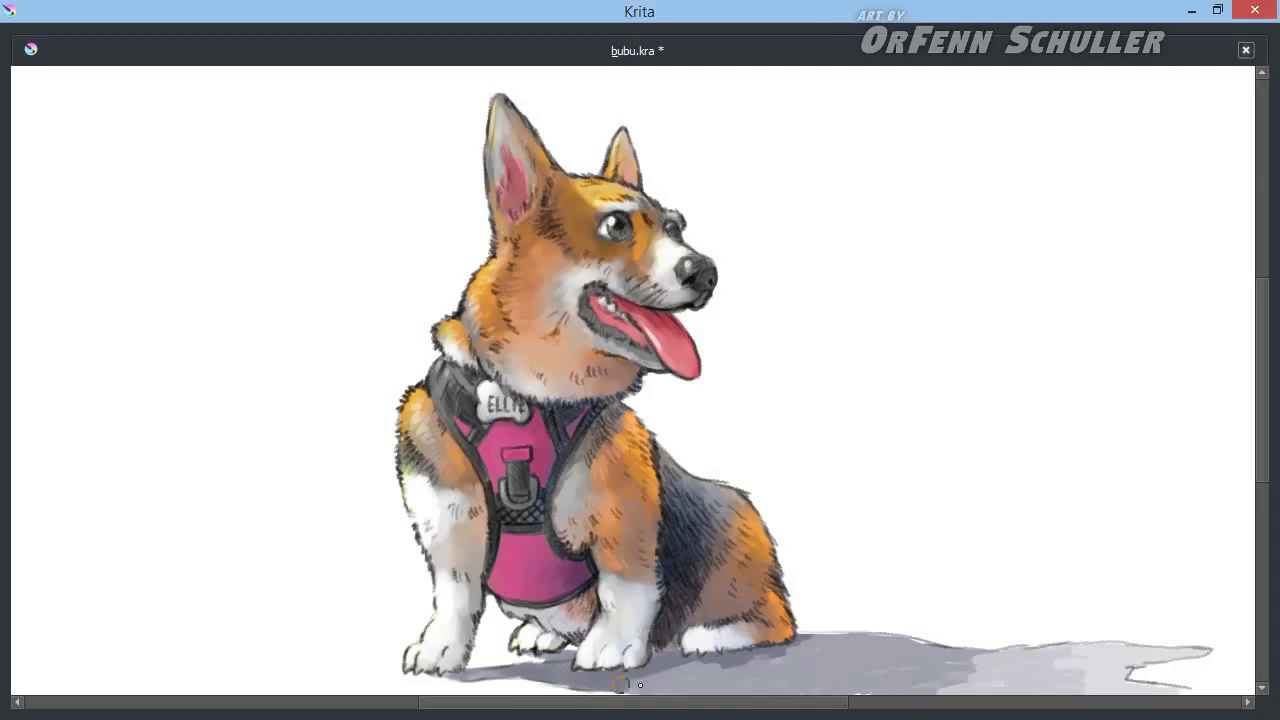